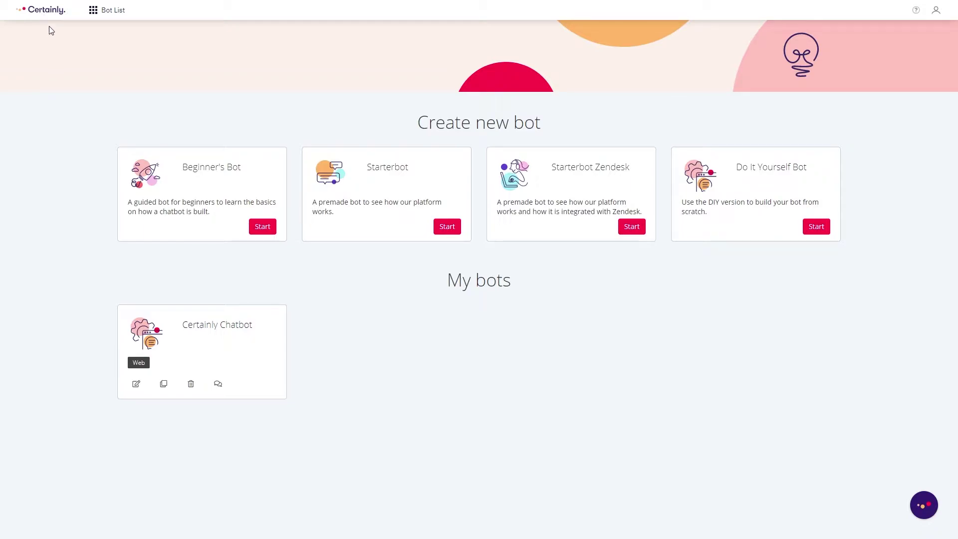
# Stay on the Bot List and bring up the account options from the top-right user icon
pyautogui.click(97, 11)
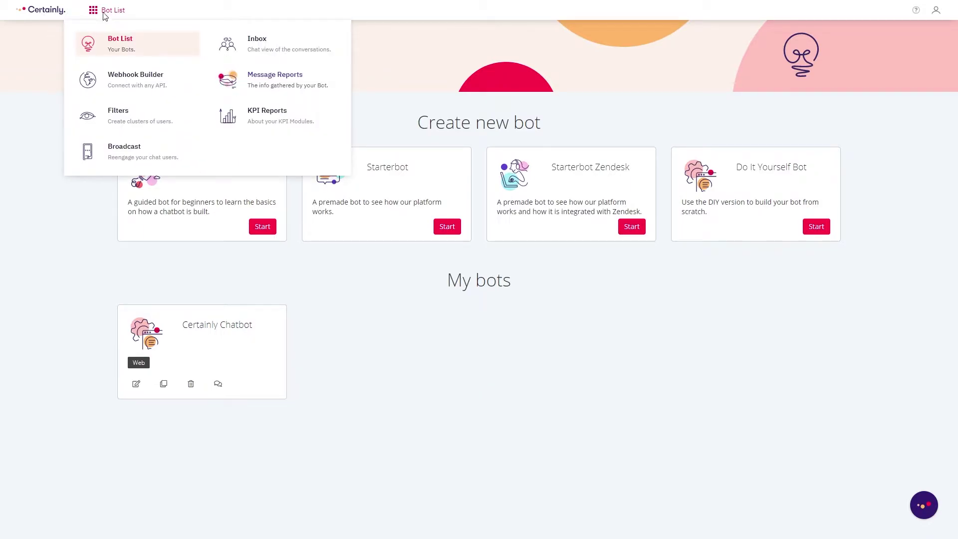
pyautogui.click(119, 44)
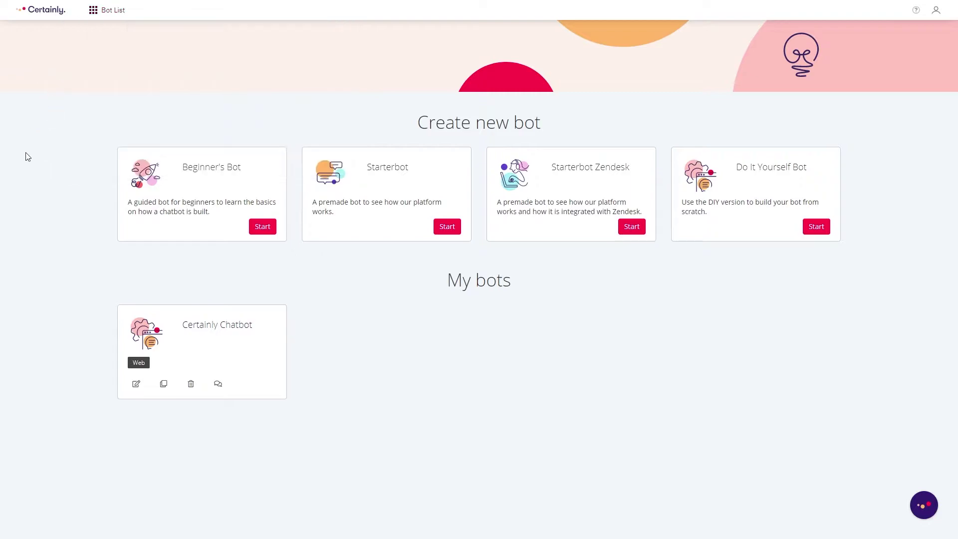
pyautogui.click(936, 10)
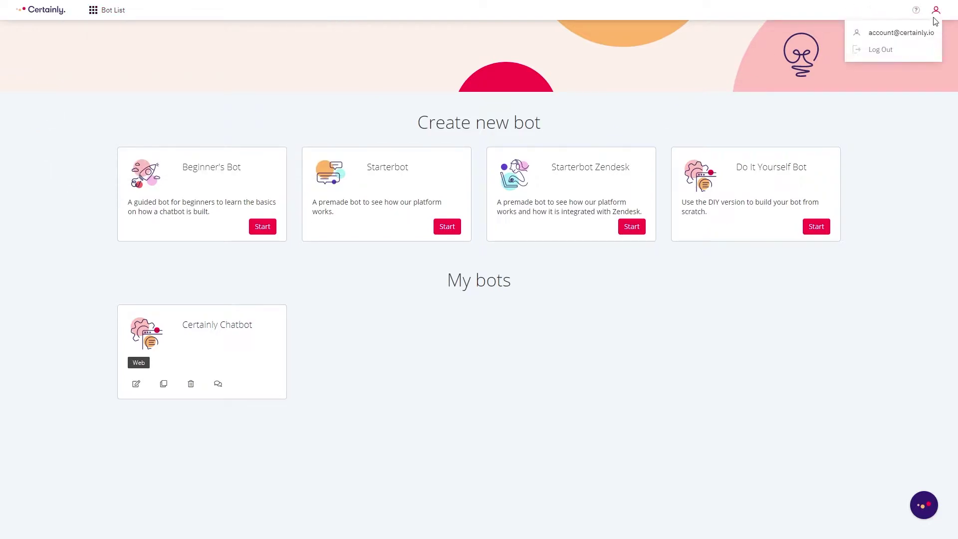
# View the Profile Account's Avatar, Company and Users sections in turn
pyautogui.click(902, 33)
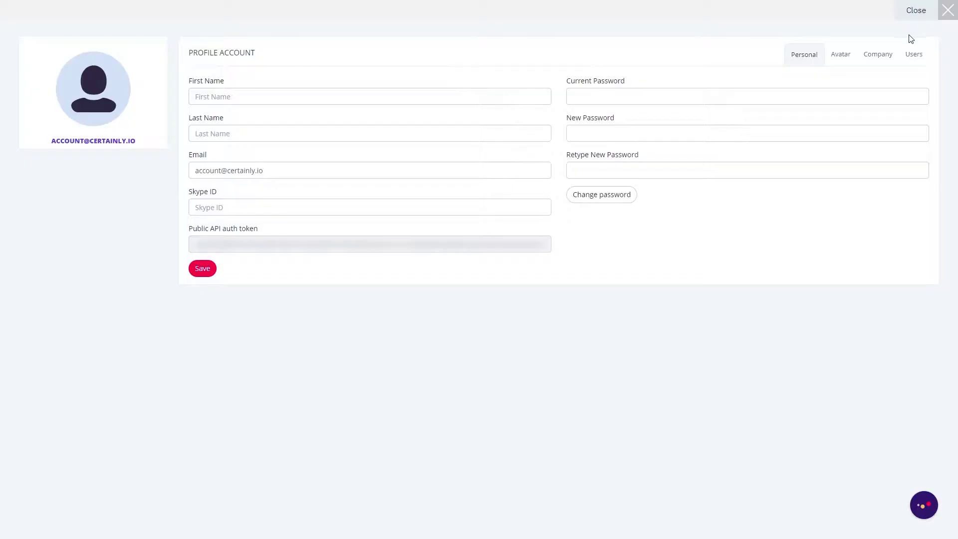
pyautogui.click(840, 54)
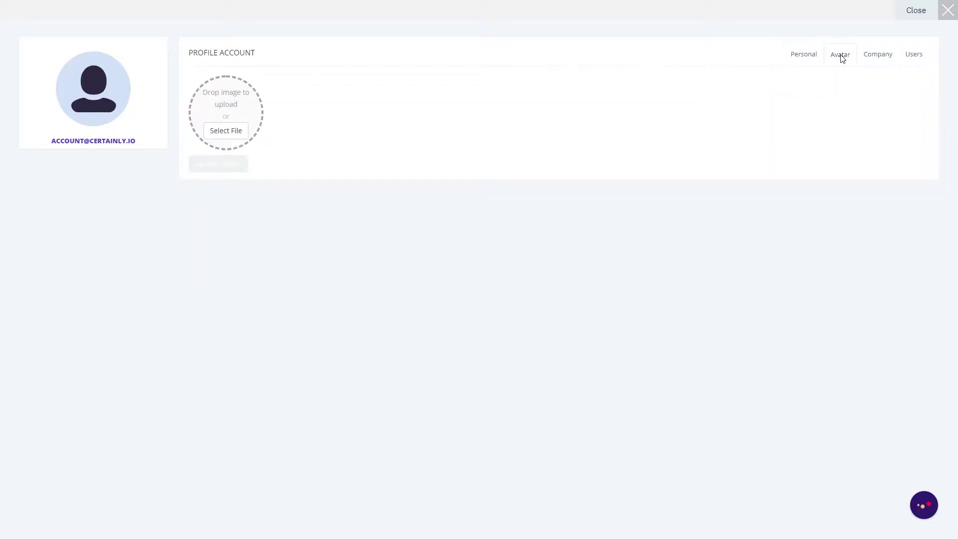
pyautogui.click(877, 54)
pyautogui.click(913, 54)
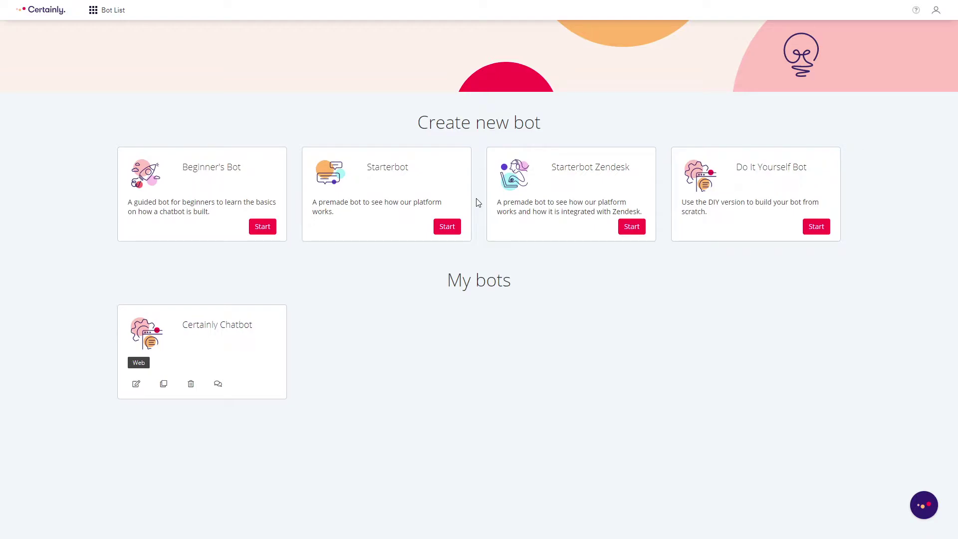
# Enter the Certainly Chatbot's conversation flow and adjust the zoom level out and back in
pyautogui.click(224, 341)
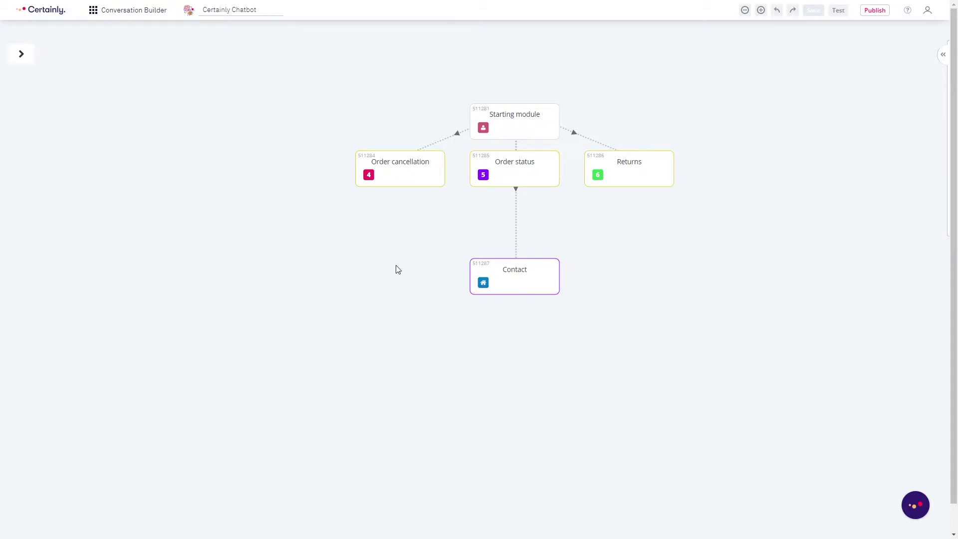
pyautogui.click(282, 11)
pyautogui.click(745, 10)
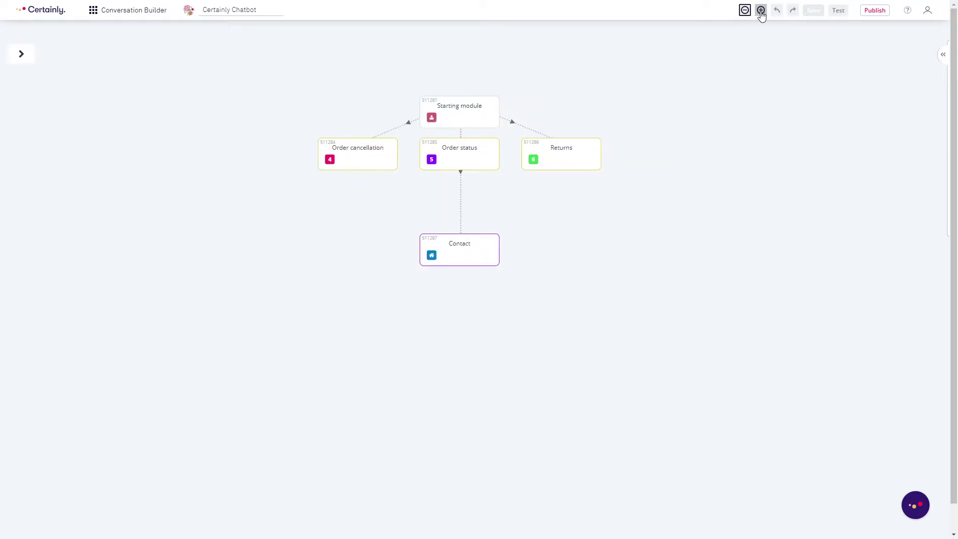
pyautogui.click(761, 11)
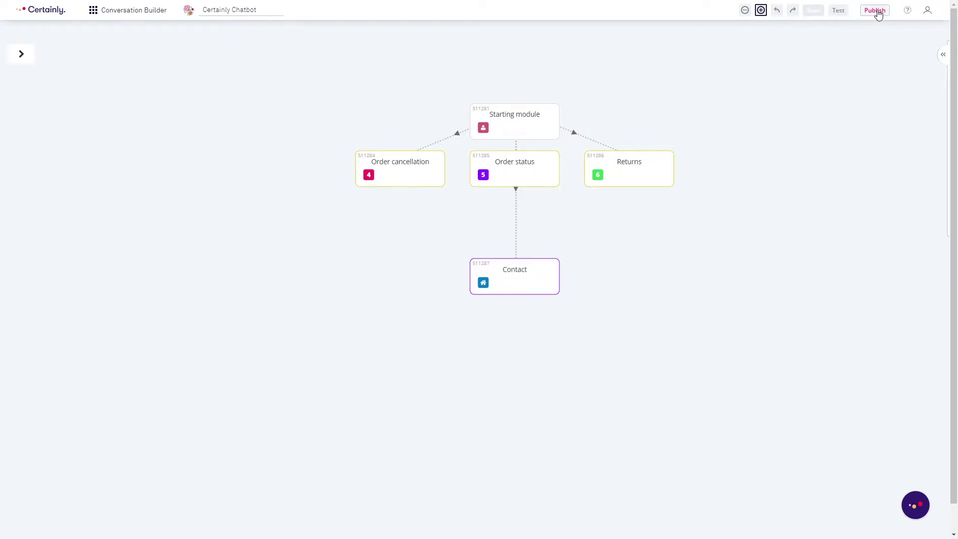
# Assign the Starting module to the Intro group, then bring up the bot tools panel
pyautogui.click(22, 54)
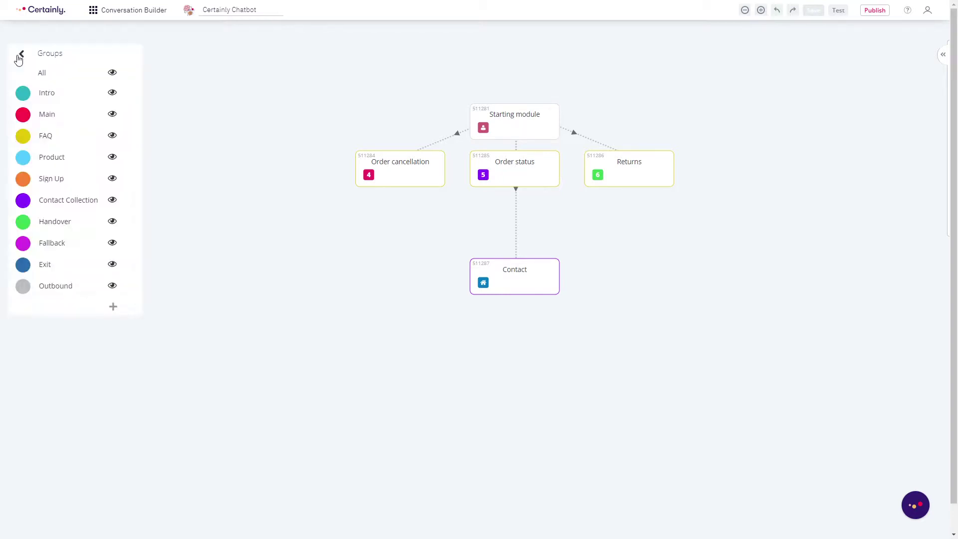
pyautogui.click(23, 93)
pyautogui.click(498, 114)
pyautogui.click(113, 92)
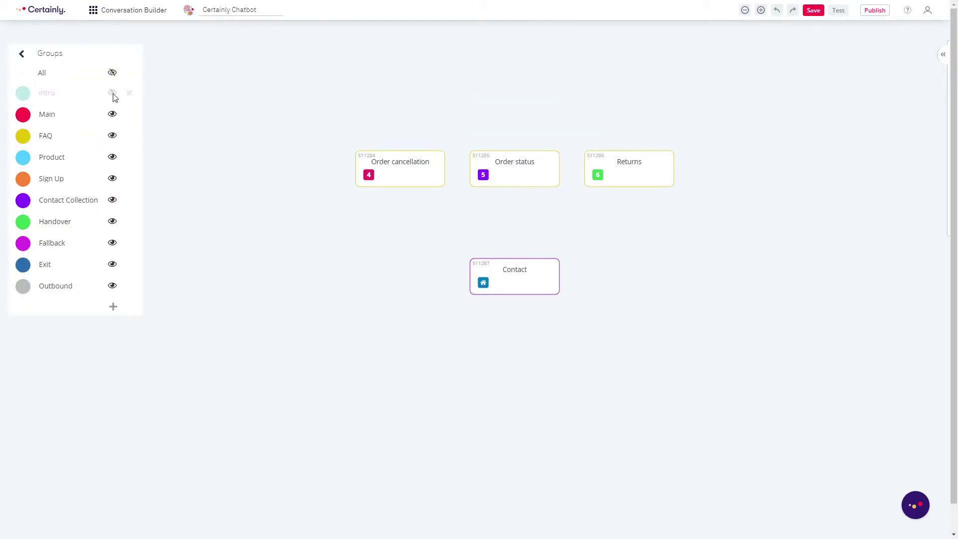
pyautogui.click(112, 94)
pyautogui.click(21, 53)
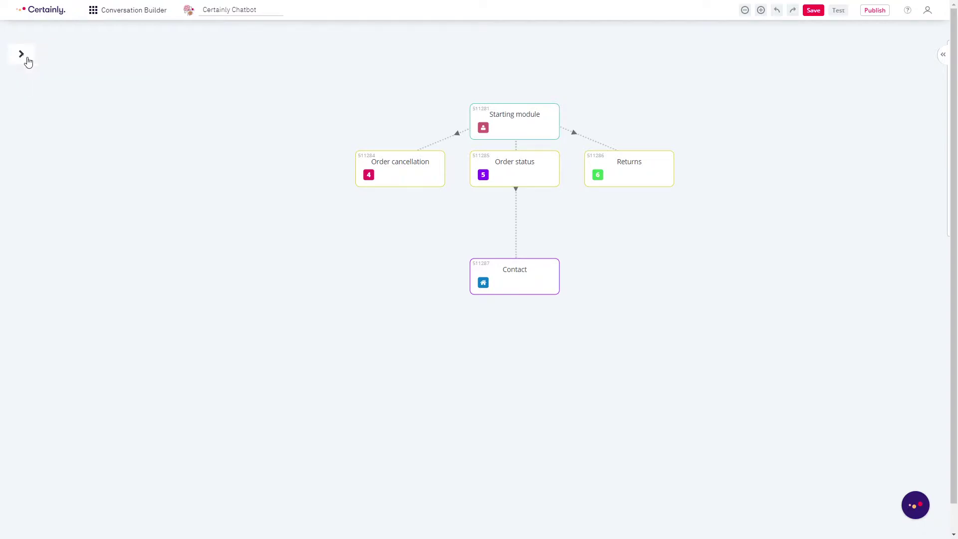
pyautogui.click(942, 55)
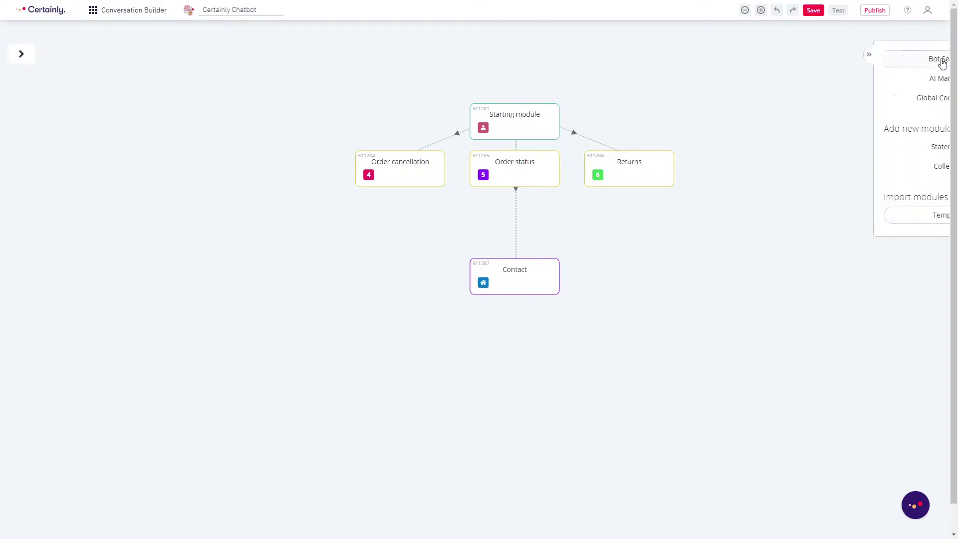
# Bring up the chatbot's Settings dialog from the tools panel
pyautogui.click(885, 62)
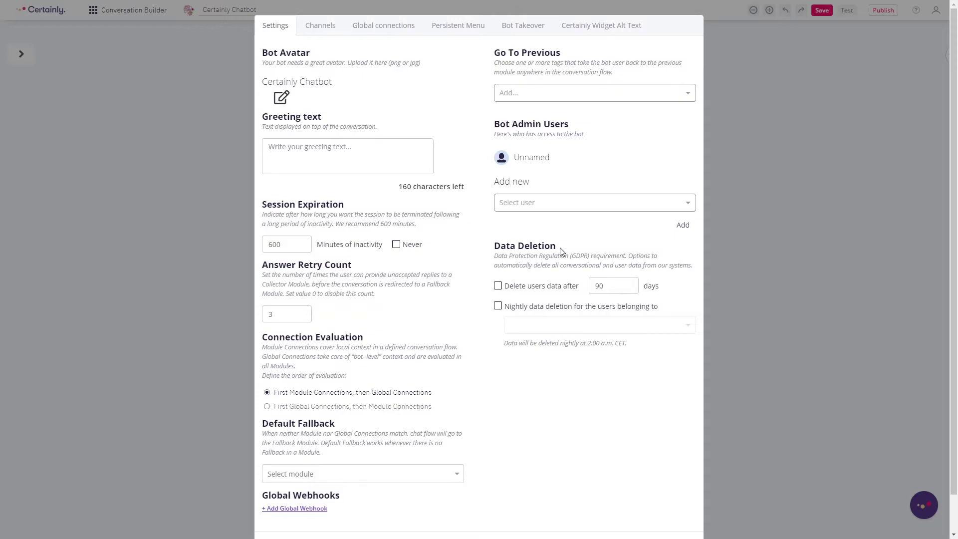
# Review the Channels widget size, colour, font and autoloading options, then Global connections
pyautogui.click(319, 28)
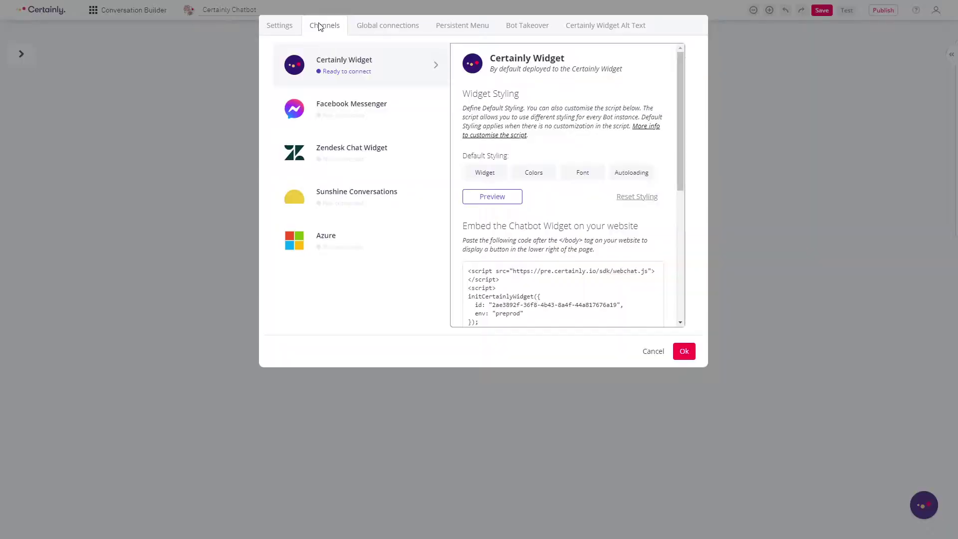
pyautogui.click(486, 173)
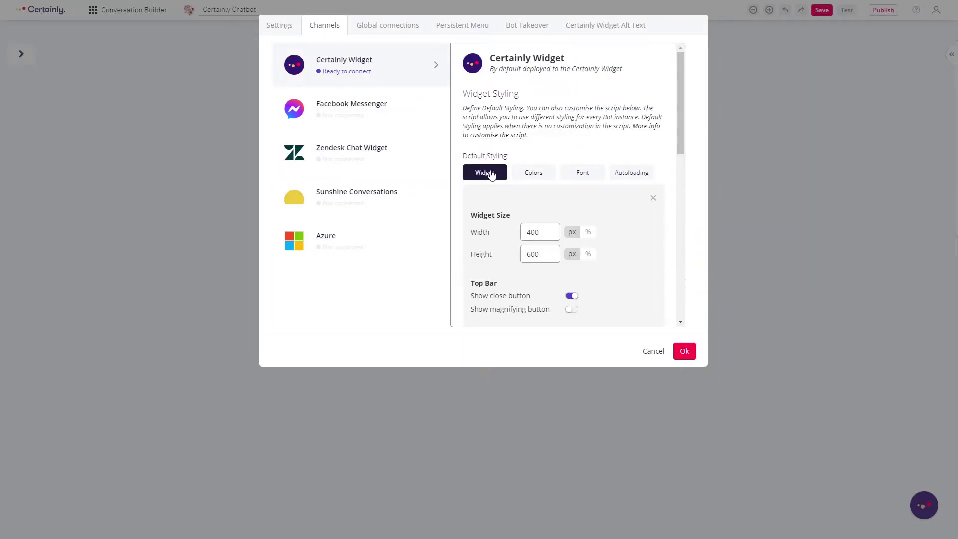
pyautogui.click(531, 173)
pyautogui.click(582, 173)
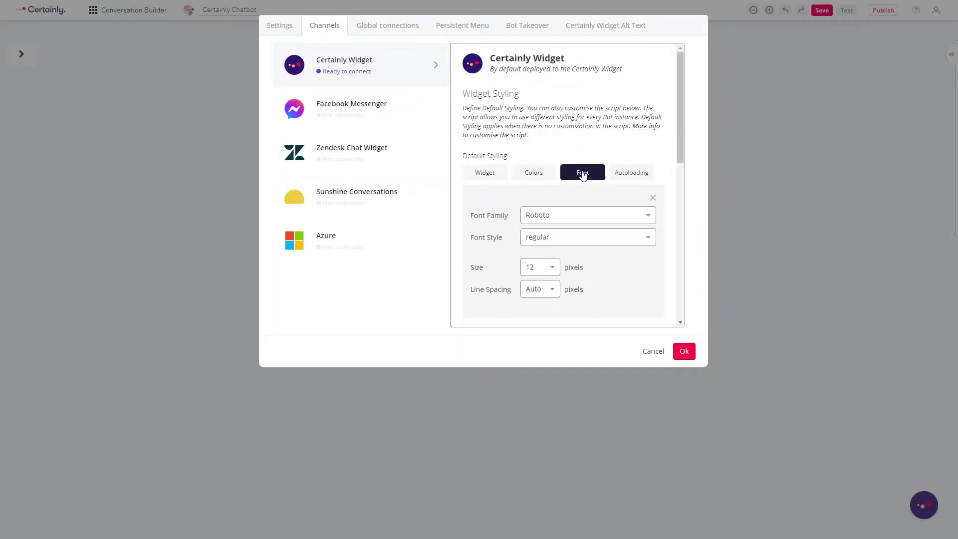
pyautogui.click(631, 172)
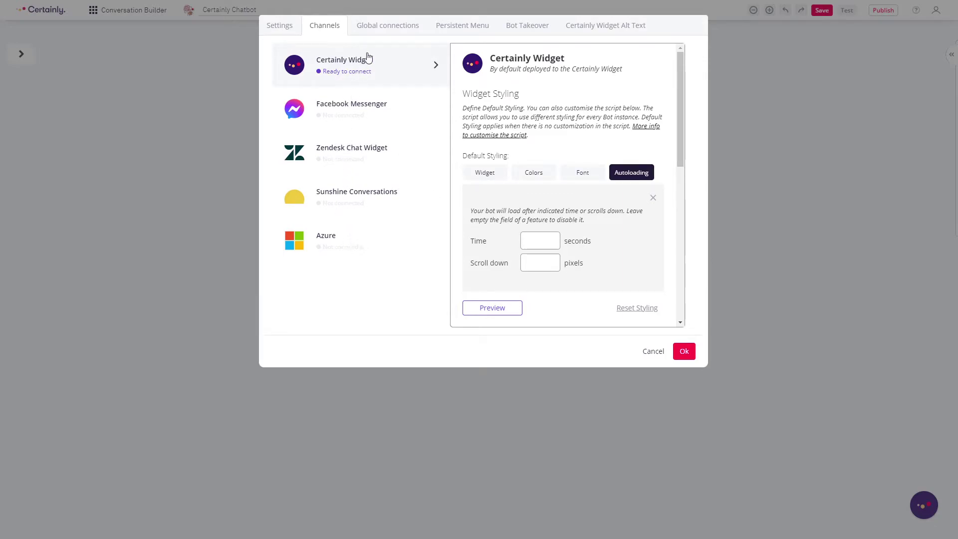
pyautogui.click(381, 31)
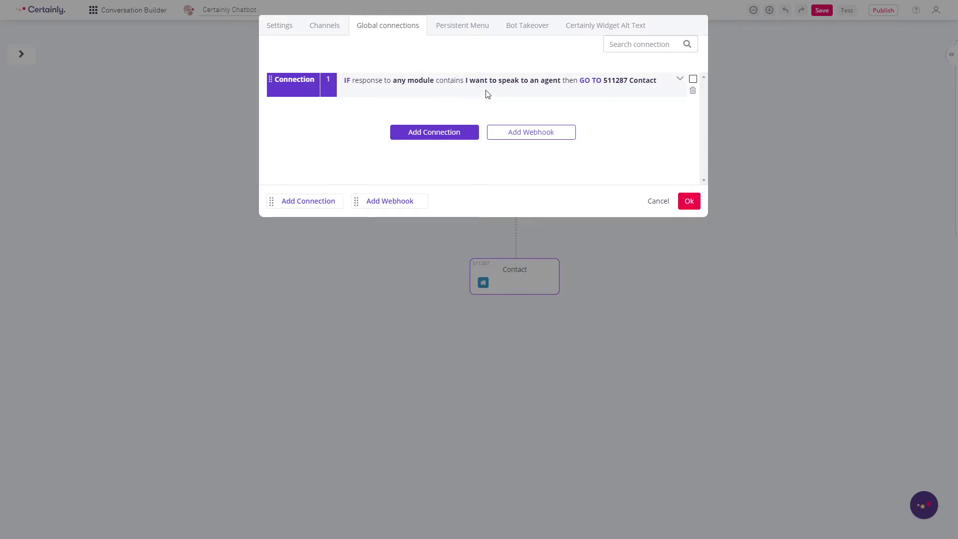
# Review Persistent menu, Bot Takeover and Widget Alt Text settings, then confirm with Ok
pyautogui.moveTo(500, 82)
pyautogui.click(453, 25)
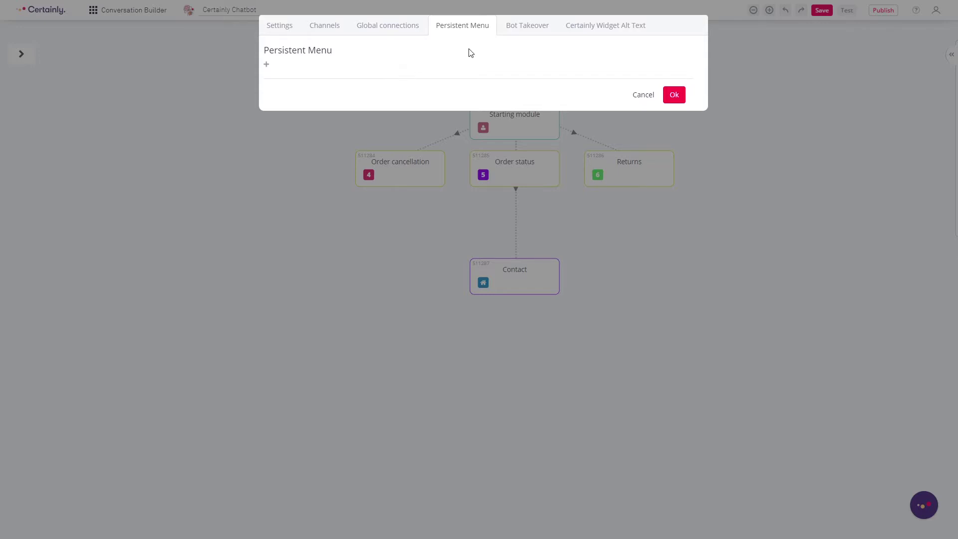
pyautogui.click(524, 26)
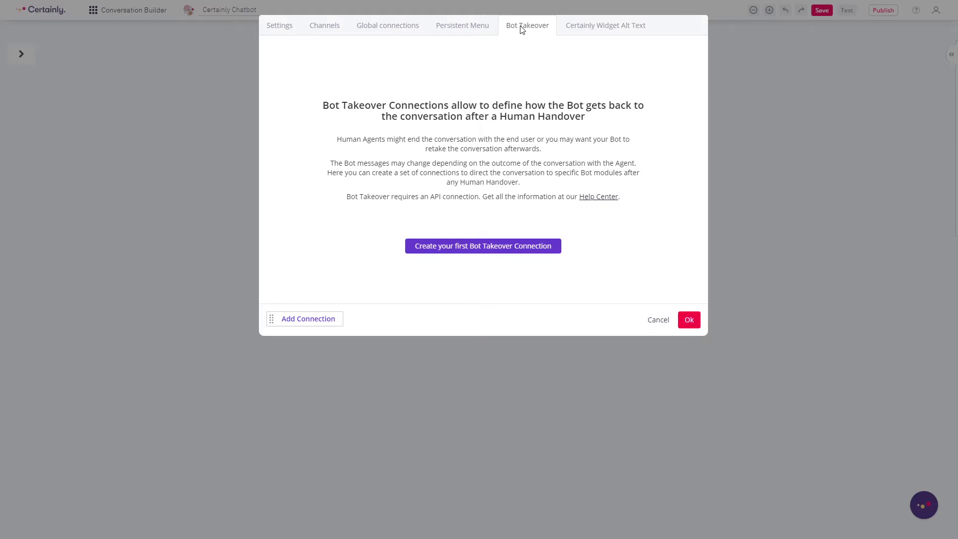
pyautogui.click(607, 29)
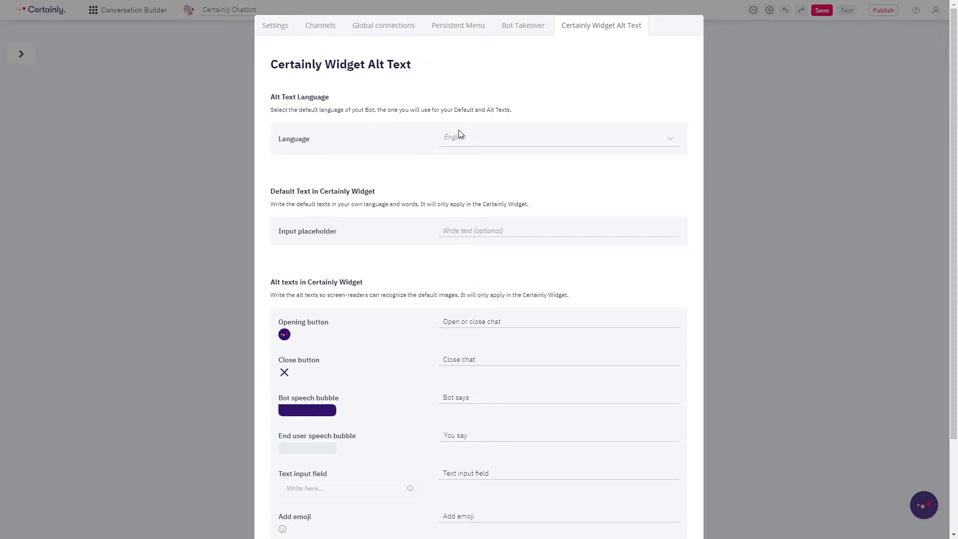
pyautogui.scroll(-3, 524, 195)
pyautogui.click(653, 507)
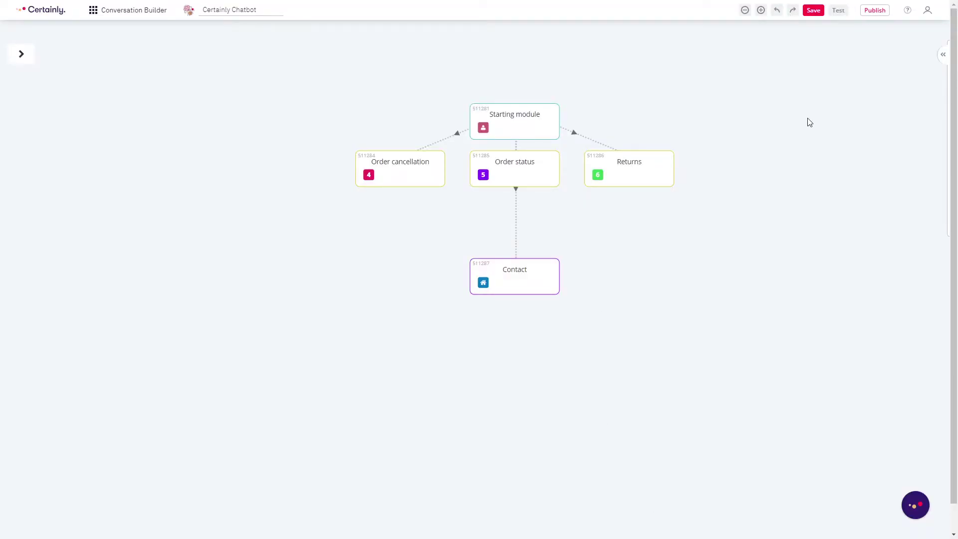
# Browse the AI Manager's intent domains, cancel out, and show the bot options panel again
pyautogui.click(942, 53)
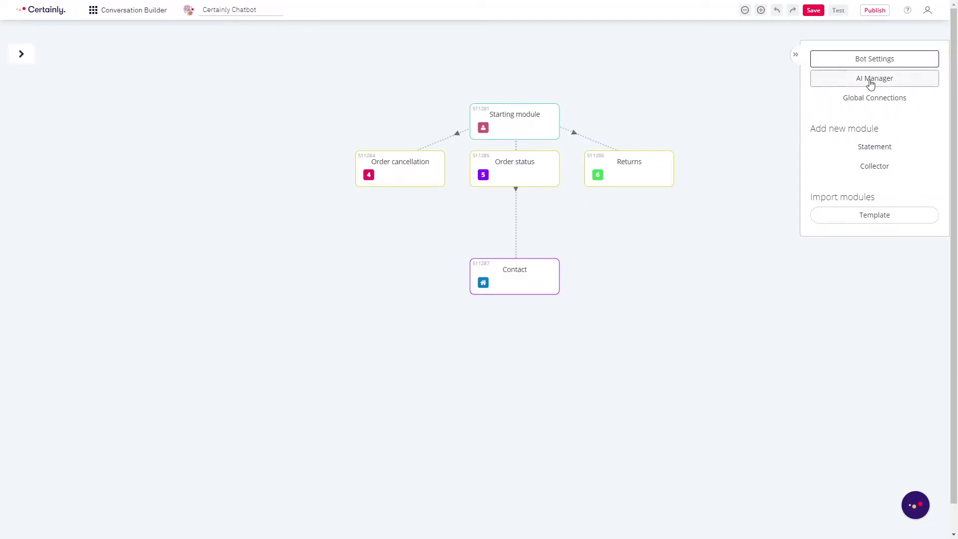
pyautogui.click(873, 79)
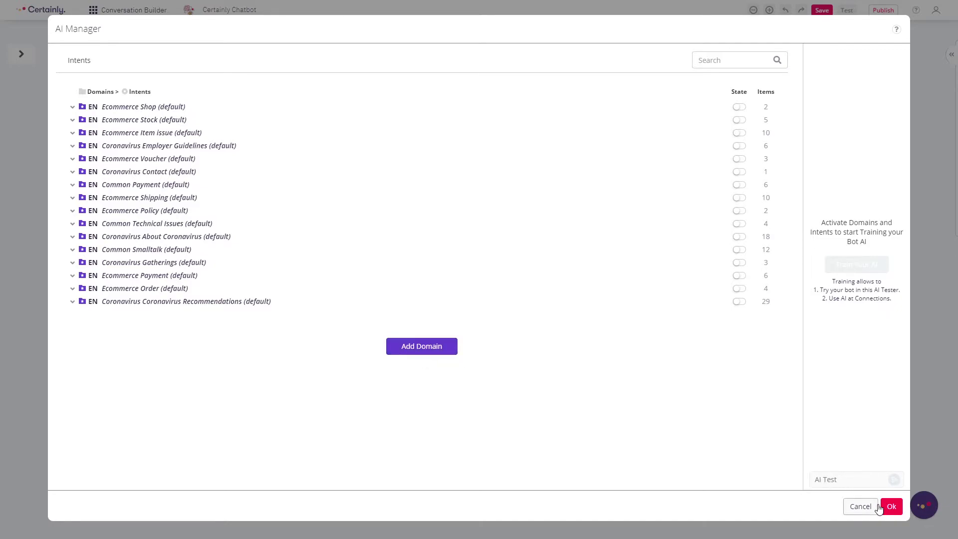
pyautogui.click(862, 506)
pyautogui.click(943, 54)
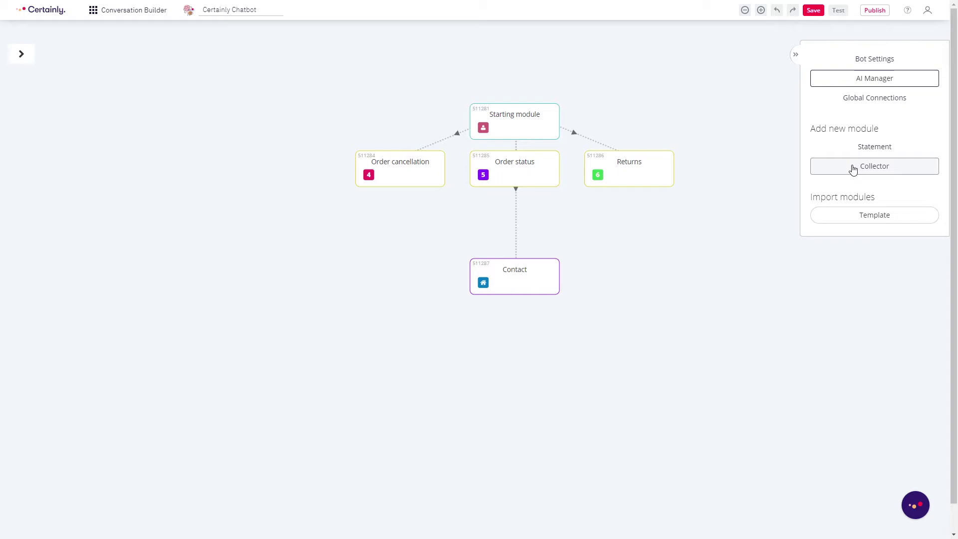
# Toggle the bot options panel and start importing modules from a Template
pyautogui.click(667, 195)
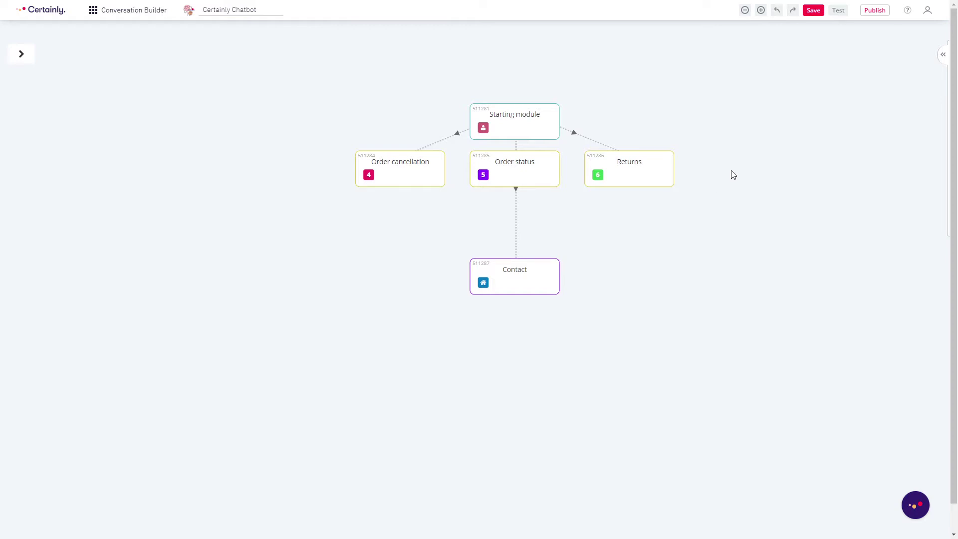
pyautogui.click(943, 54)
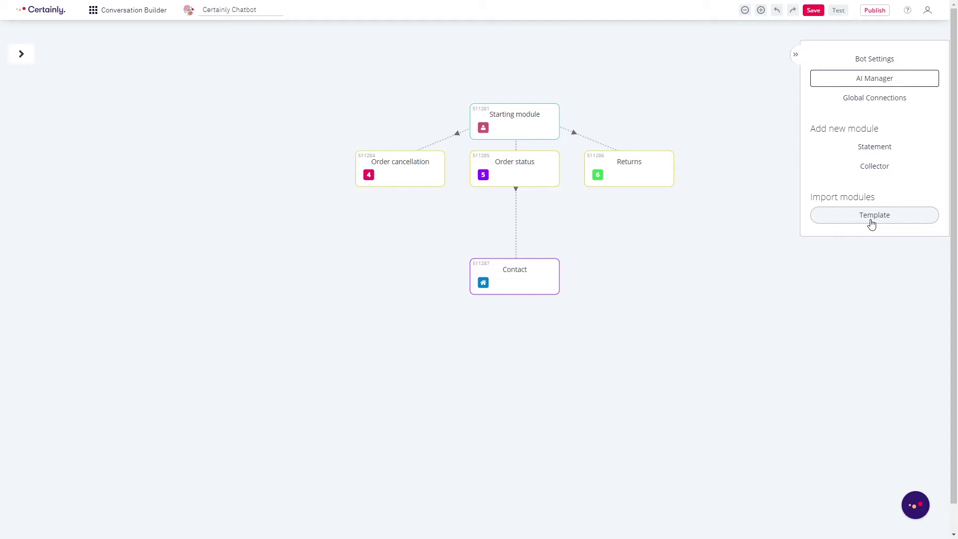
pyautogui.click(852, 222)
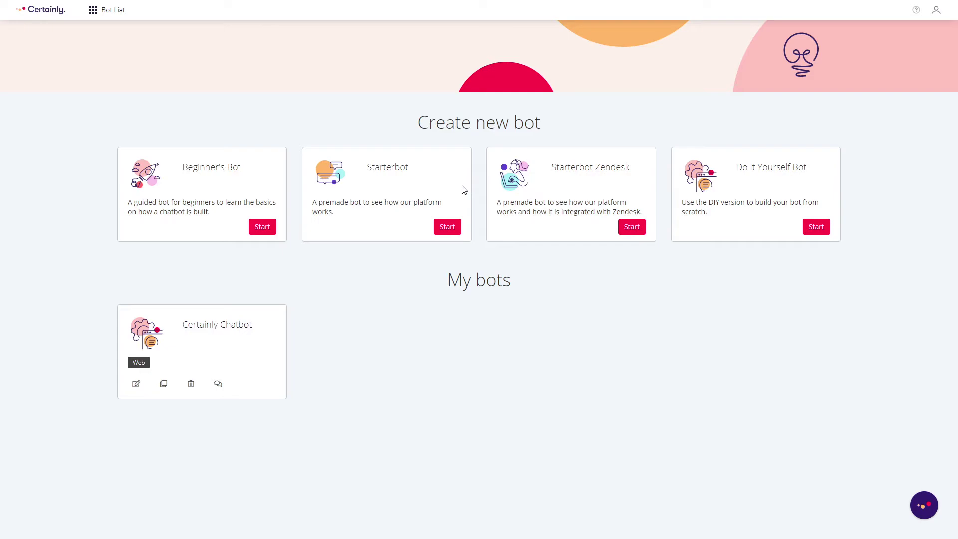
# Go to the Inbox and choose Certainly Chatbot's conversations
pyautogui.click(113, 10)
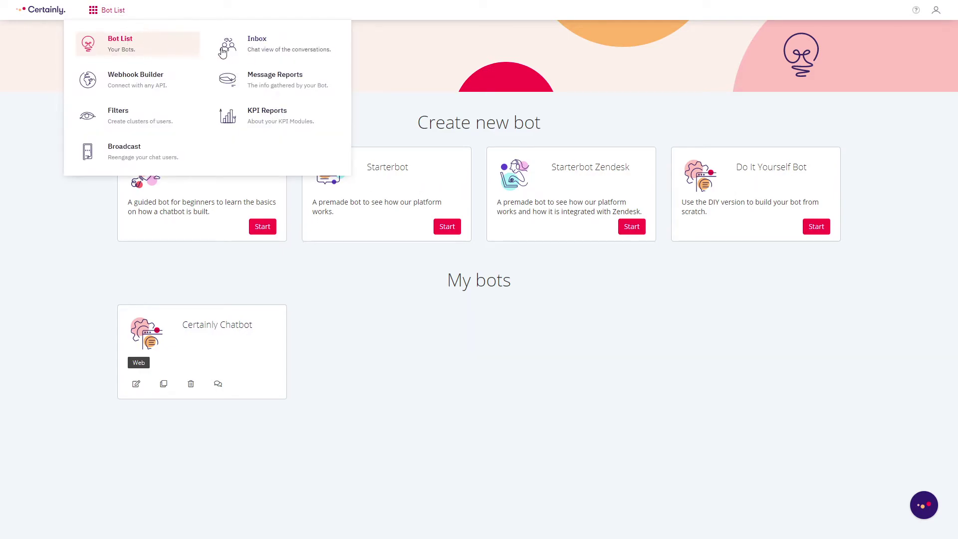
pyautogui.click(271, 44)
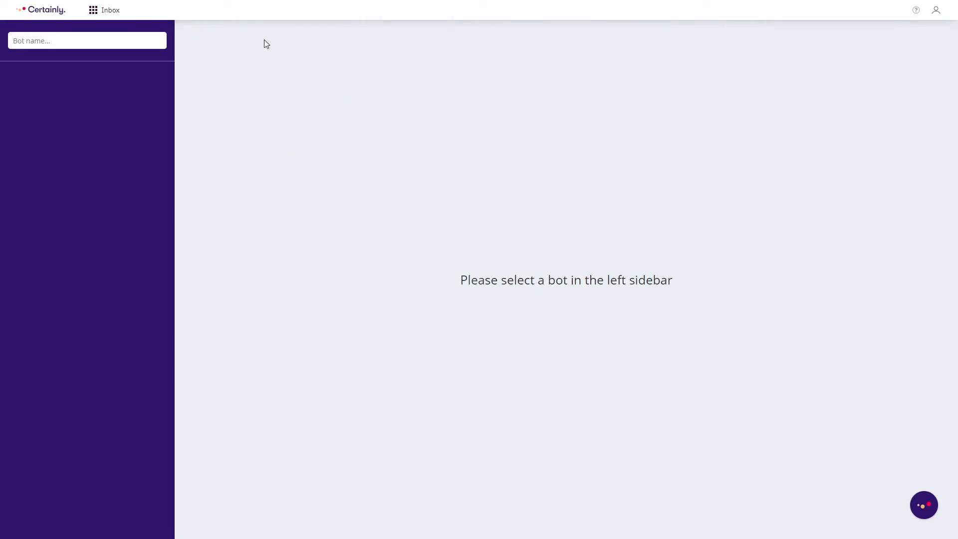
pyautogui.click(72, 42)
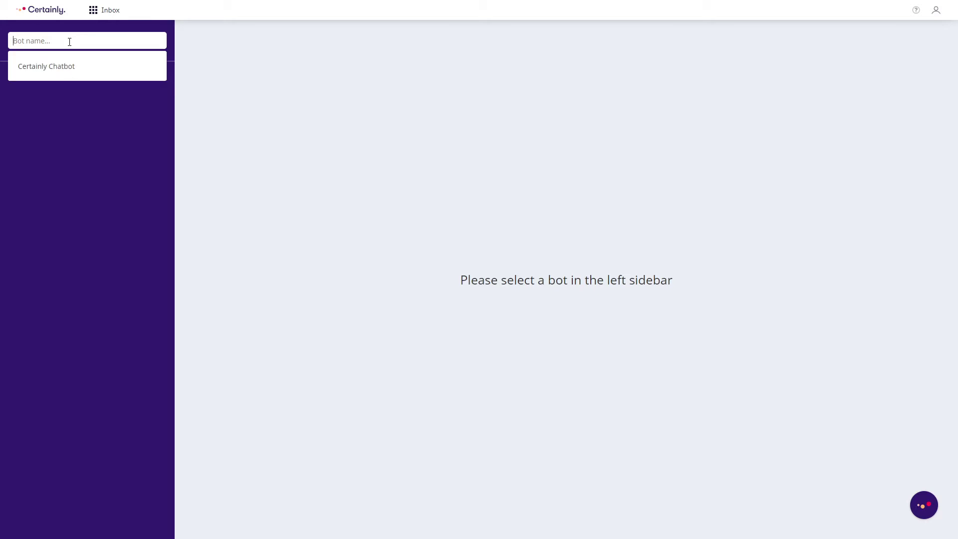
pyautogui.click(61, 68)
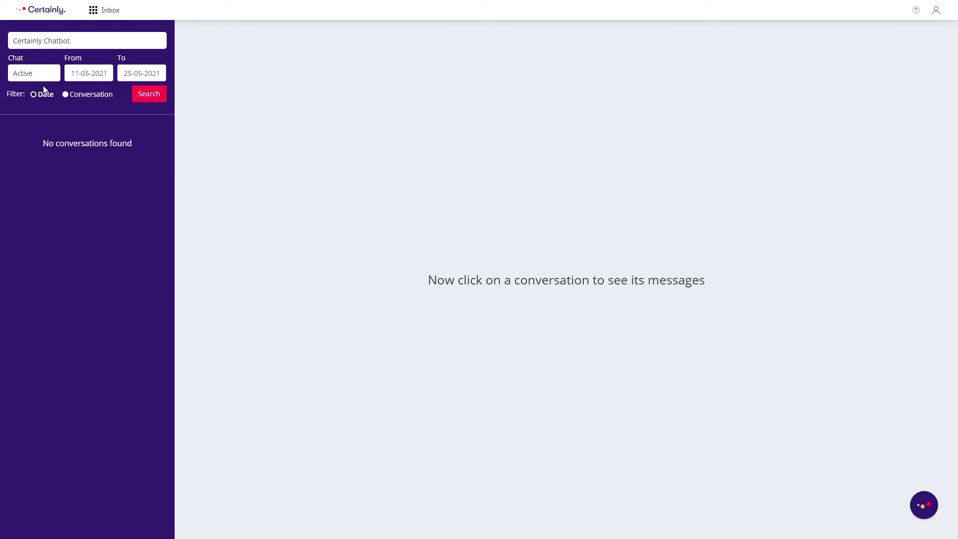
# Search active chats from 11 to 25 May 2021
pyautogui.click(33, 75)
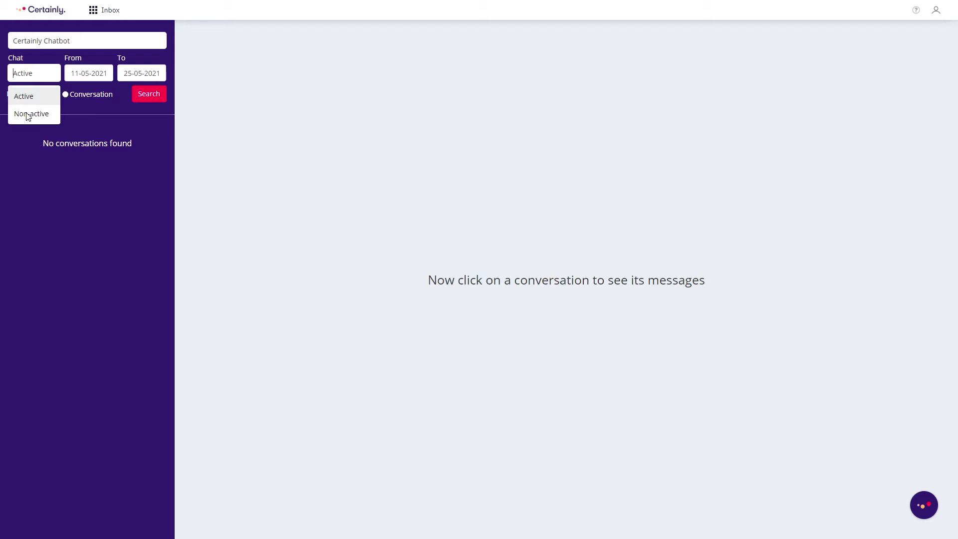
pyautogui.click(79, 73)
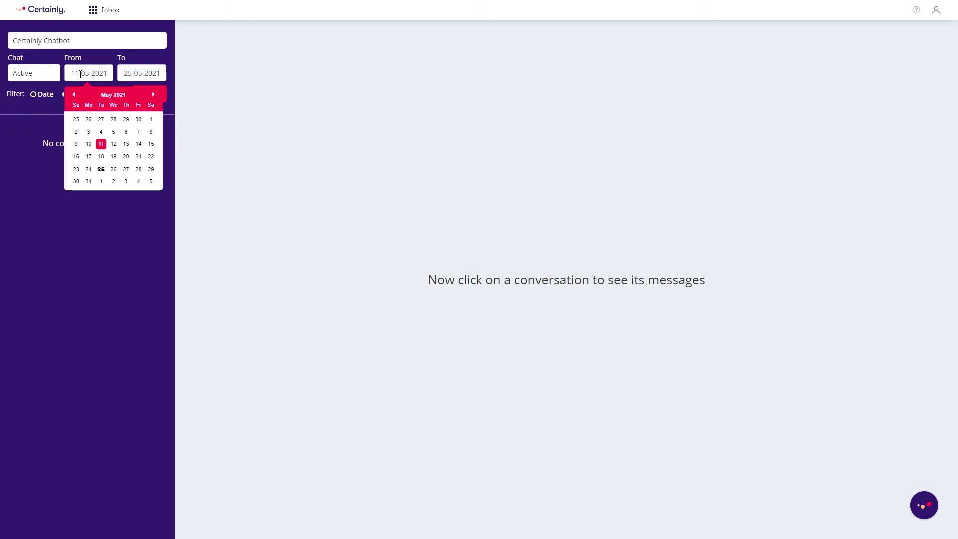
pyautogui.click(135, 73)
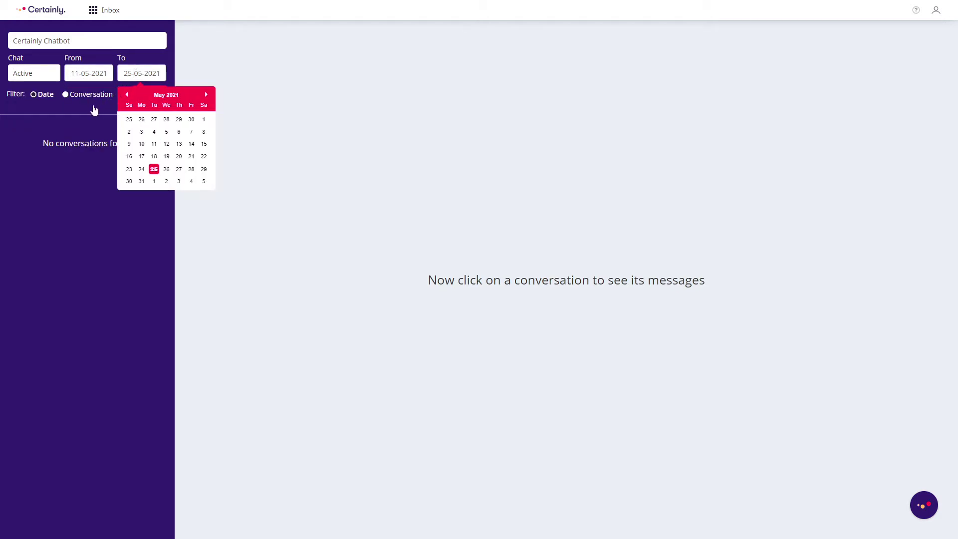
pyautogui.click(118, 108)
pyautogui.click(142, 94)
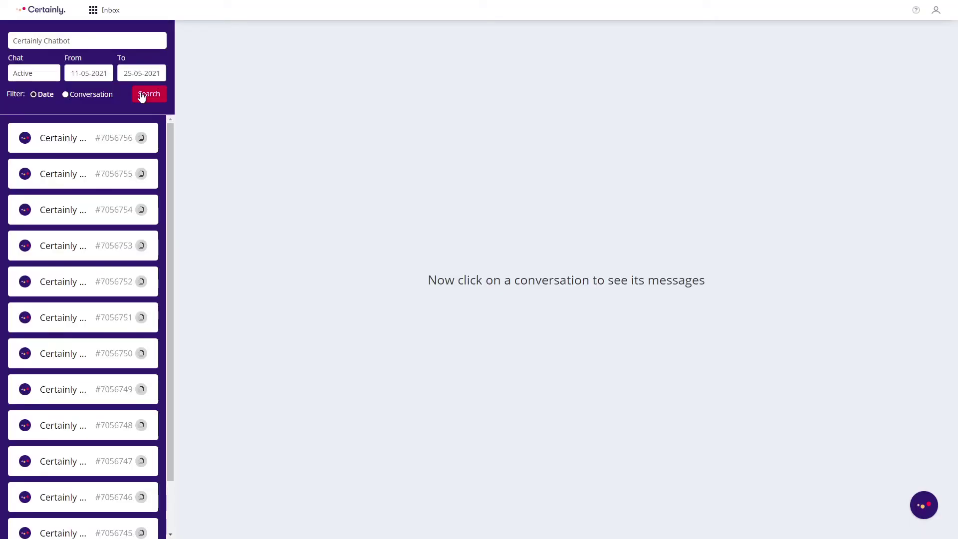
# Read conversation #7056755's messages, then switch the filter to lookup by conversation ID
pyautogui.click(92, 177)
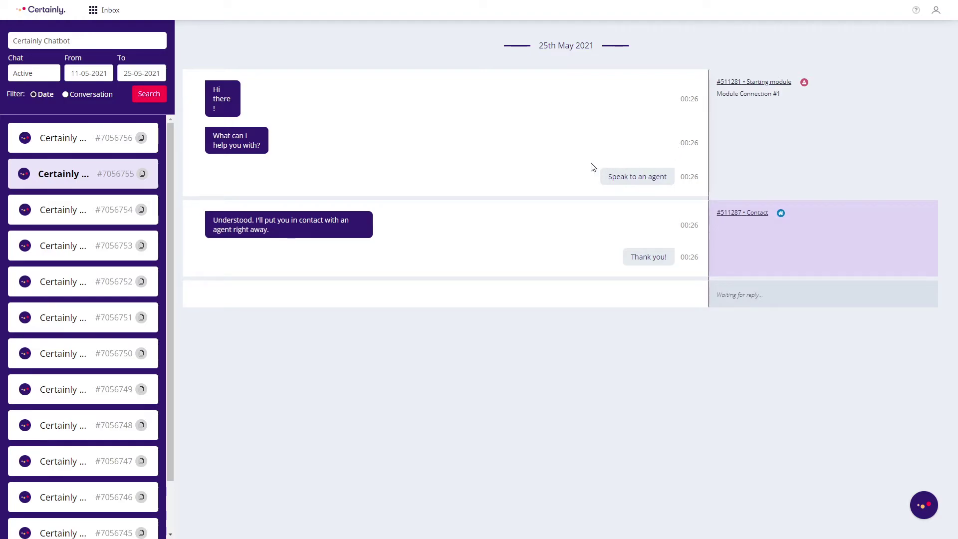
pyautogui.click(66, 95)
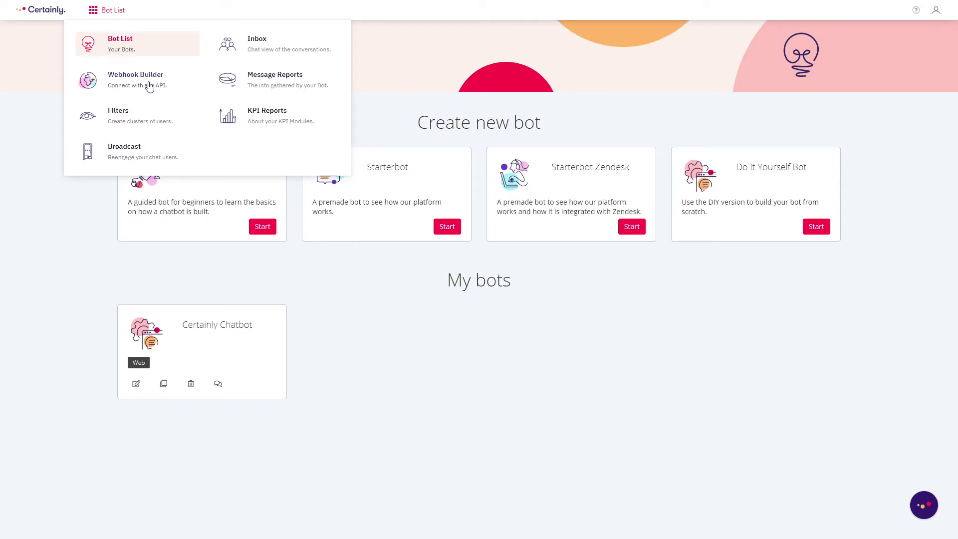
# Browse the Webhook Builder's template gallery via Create from Template, then go back to the builder
pyautogui.click(148, 86)
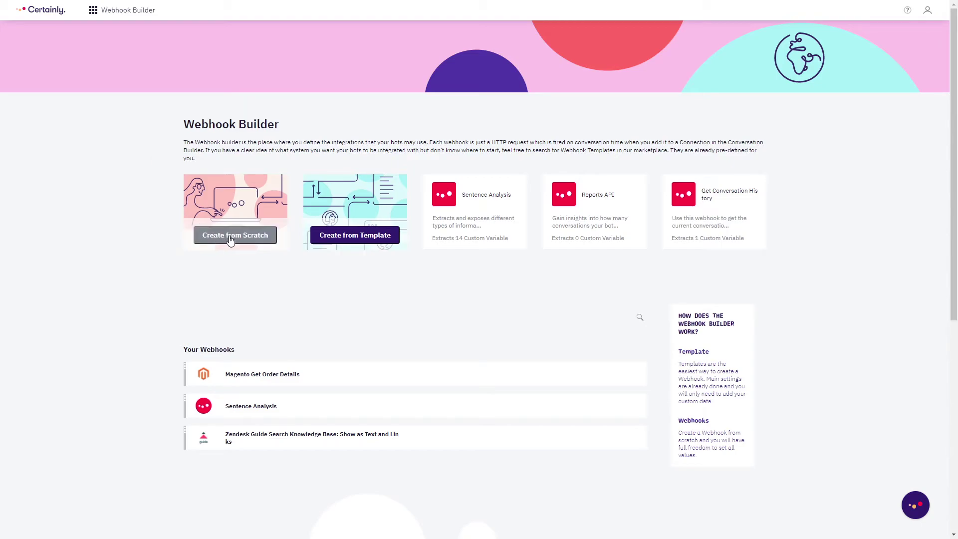
pyautogui.click(332, 236)
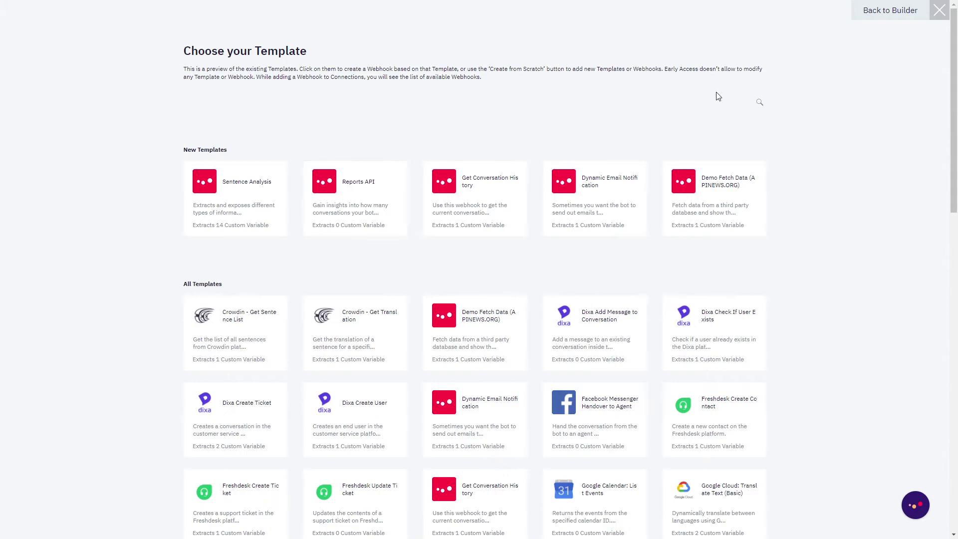
pyautogui.click(890, 10)
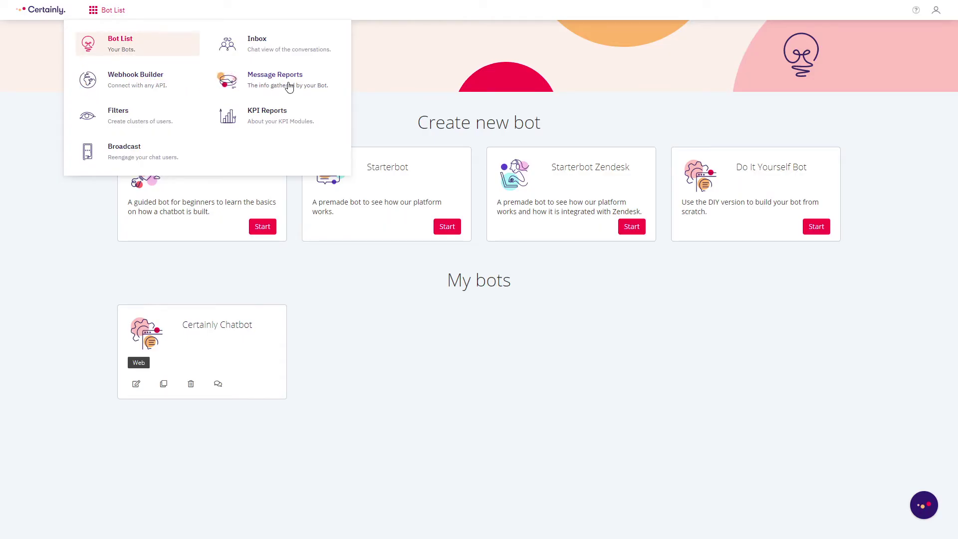
# In Message Reports, select Certainly Chatbot with the Standard report type
pyautogui.click(288, 84)
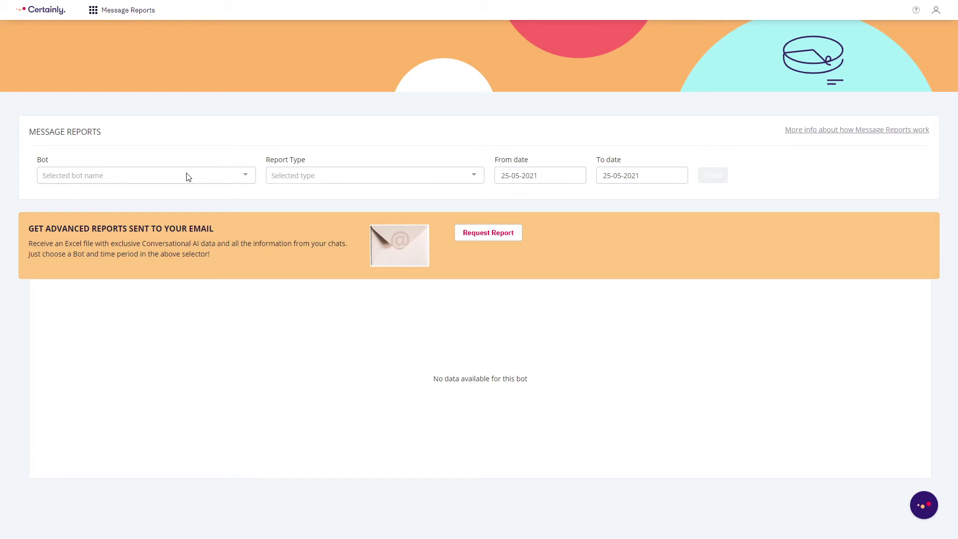
pyautogui.click(188, 176)
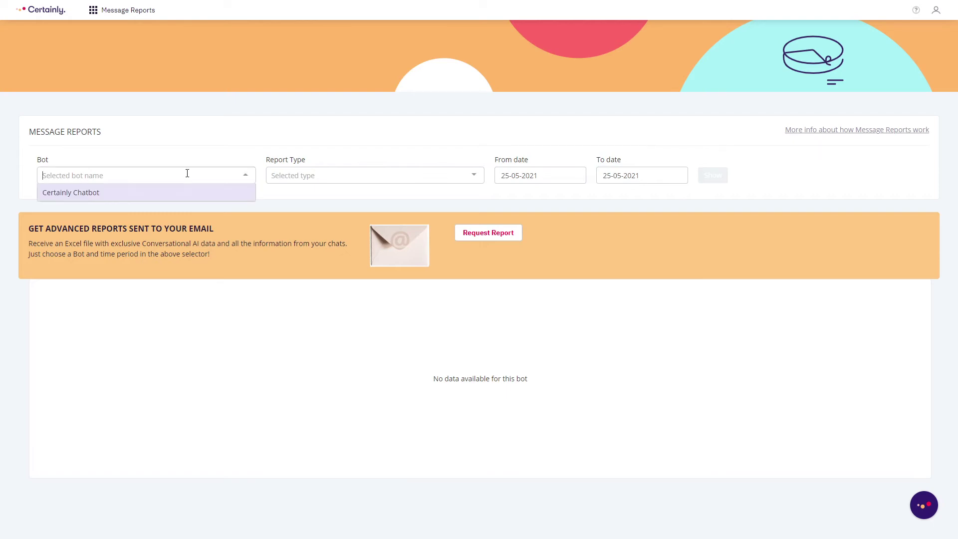
pyautogui.click(93, 195)
pyautogui.click(322, 175)
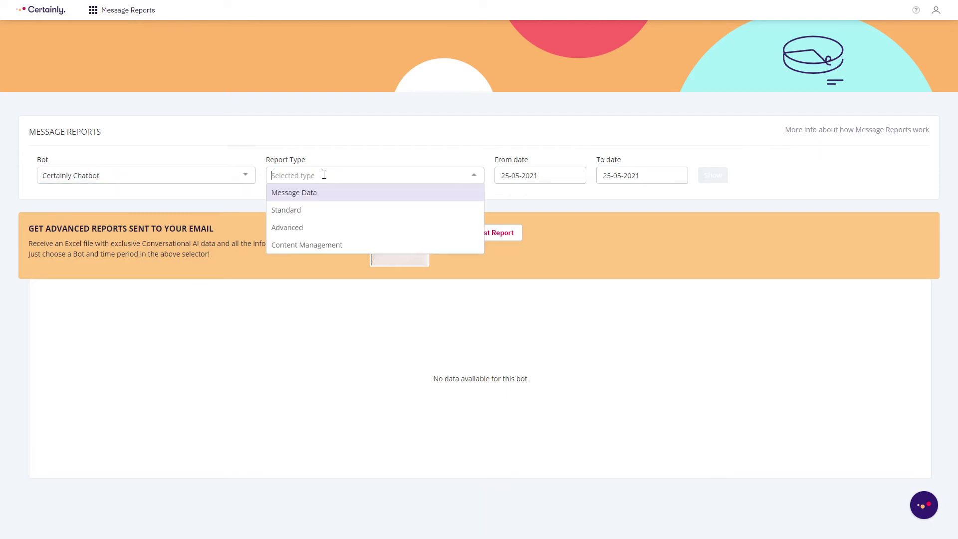
pyautogui.click(306, 213)
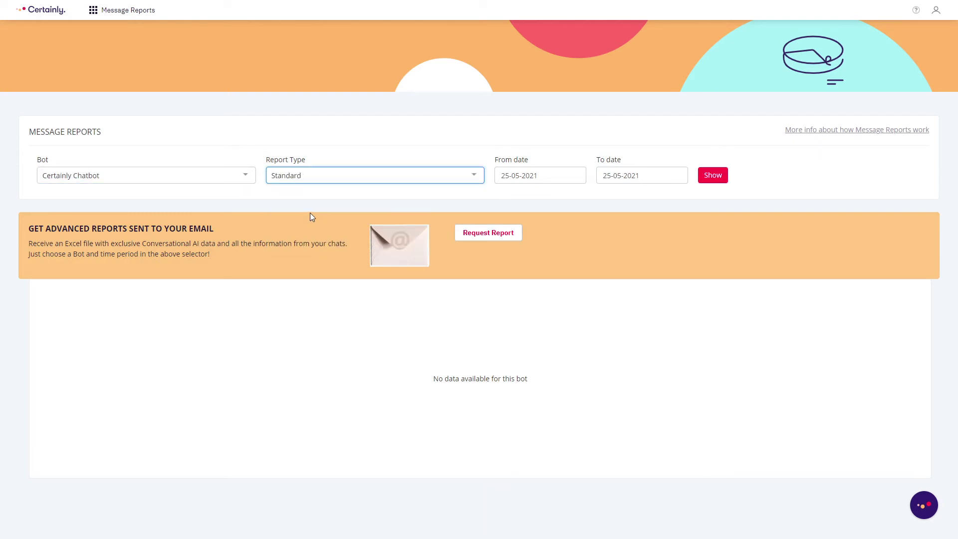
# Set the From date to 23-05-2021 and show the report results through 25-05-2021
pyautogui.click(534, 175)
pyautogui.click(506, 272)
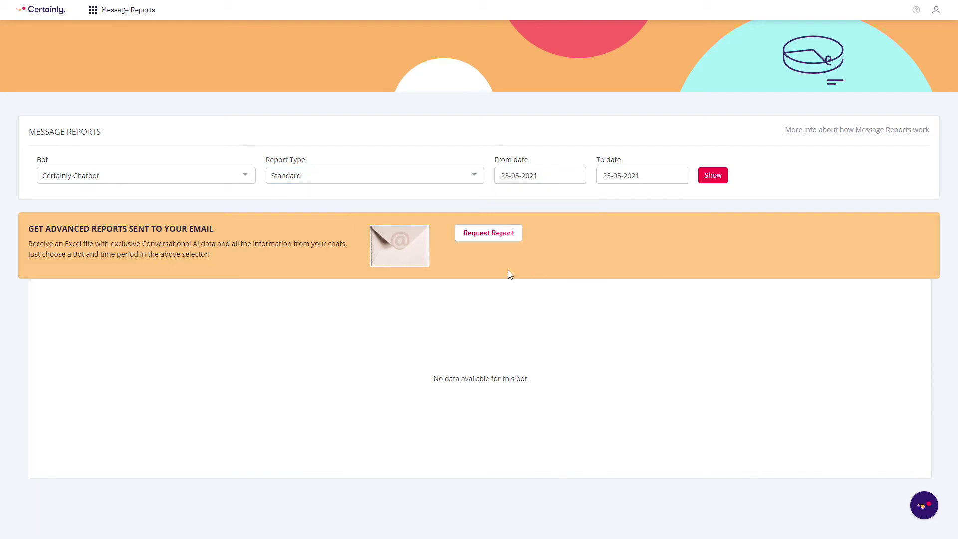
pyautogui.click(712, 175)
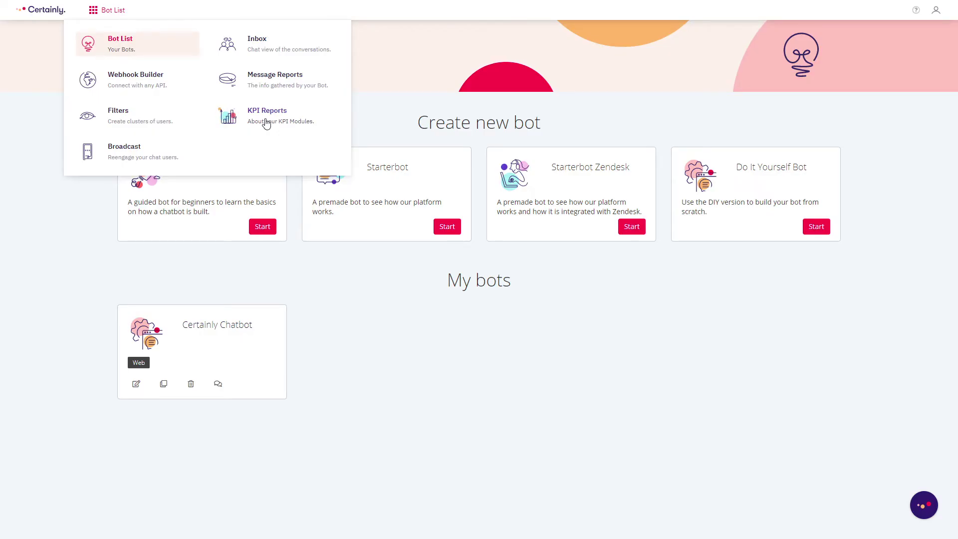
# In KPI Reports, set the range to 23-05-2021 – 25-05-2021 and show the KPIs (14 total users)
pyautogui.click(255, 112)
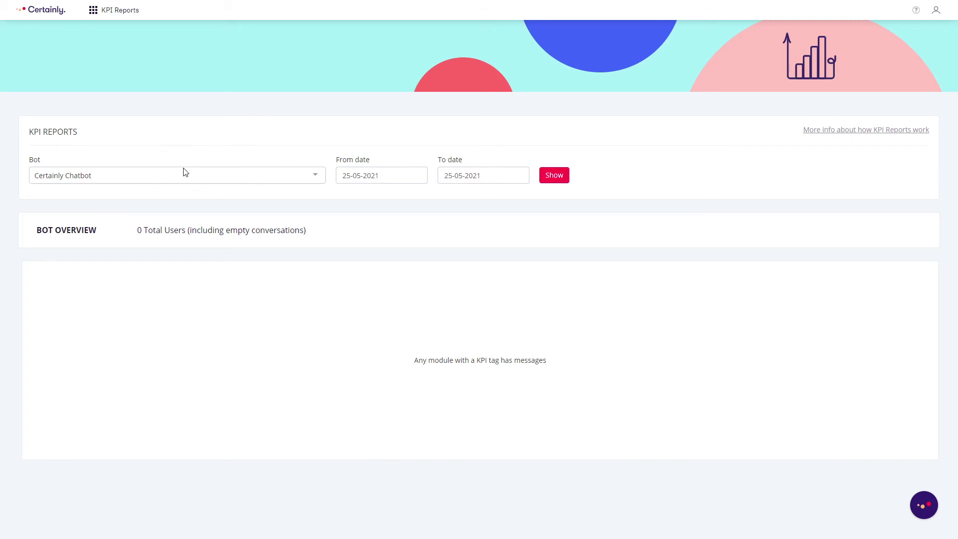
pyautogui.click(396, 175)
pyautogui.click(348, 271)
pyautogui.click(483, 175)
pyautogui.click(554, 176)
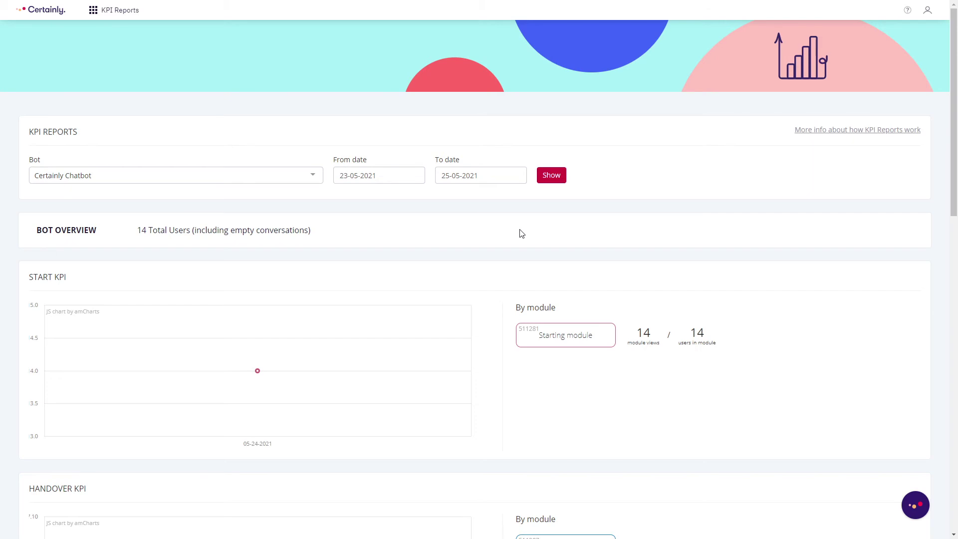
pyautogui.scroll(-2, 515, 246)
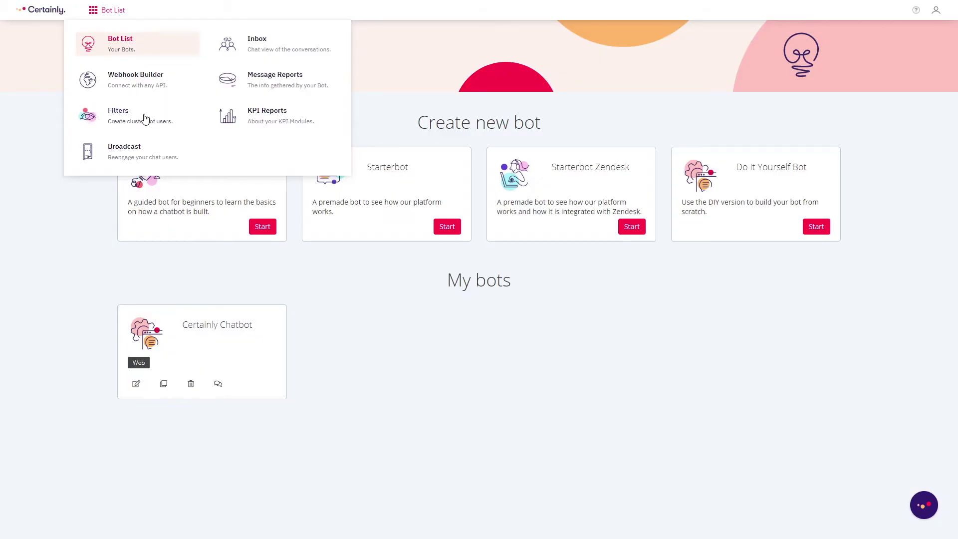
# Go to the Filters section, currently holding no filters
pyautogui.click(143, 116)
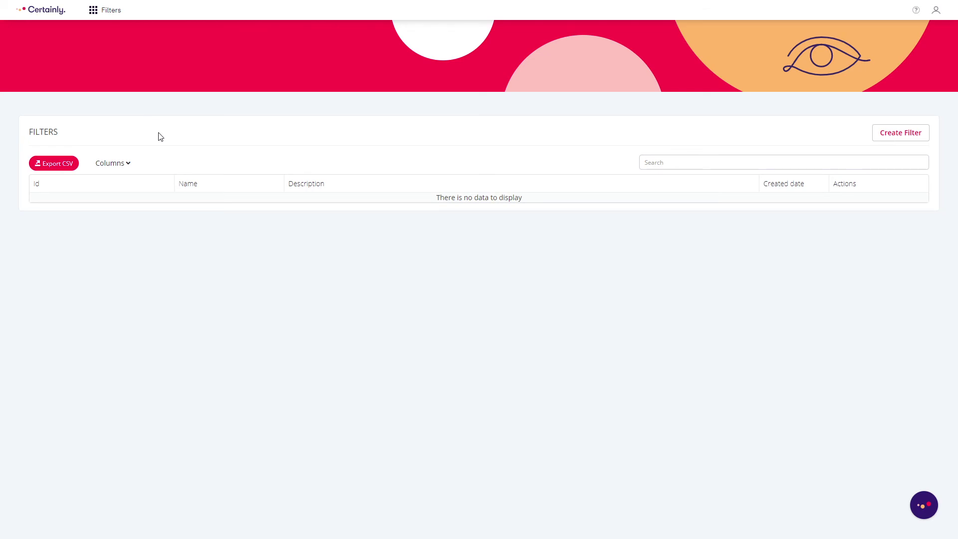
# Start a new filter named Filter 1 with criterion Bot ID equals Certainly Chatbot
pyautogui.click(895, 138)
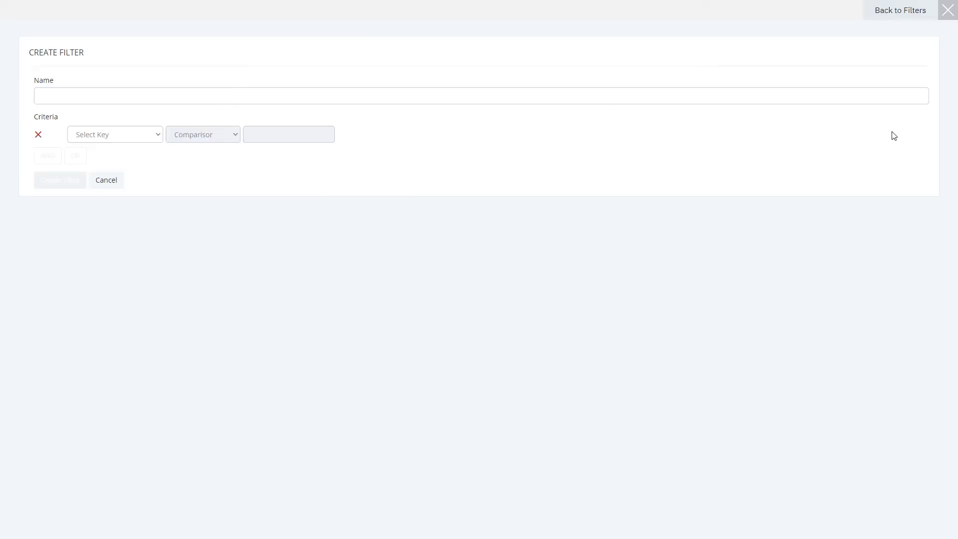
pyautogui.click(150, 95)
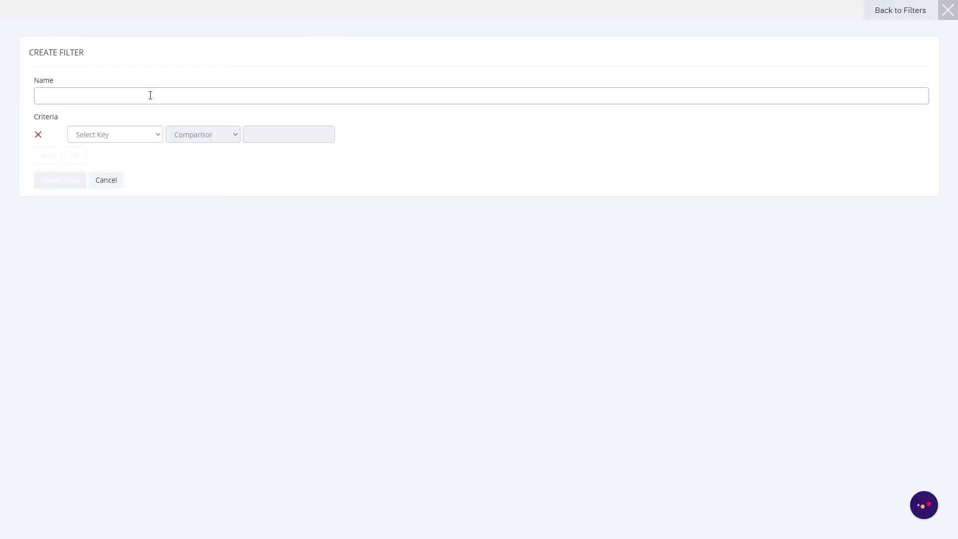
pyautogui.write('Filter 1')
pyautogui.click(112, 135)
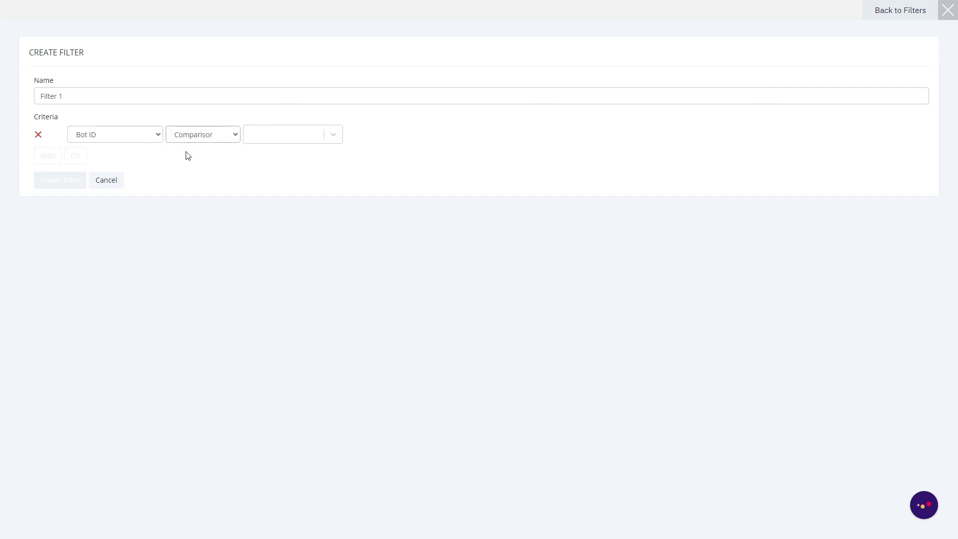
pyautogui.click(202, 150)
pyautogui.click(292, 134)
pyautogui.click(292, 158)
# Add an AND criterion: Message content equals "I want to speak to an agent"
pyautogui.click(47, 156)
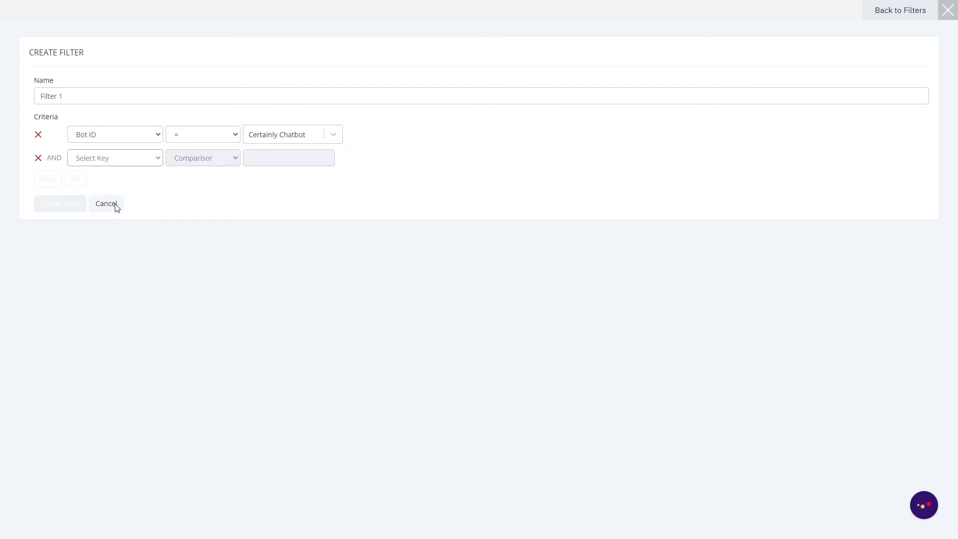
pyautogui.click(115, 157)
pyautogui.click(202, 158)
pyautogui.click(203, 174)
pyautogui.click(288, 158)
pyautogui.write('I want to speak to an agent')
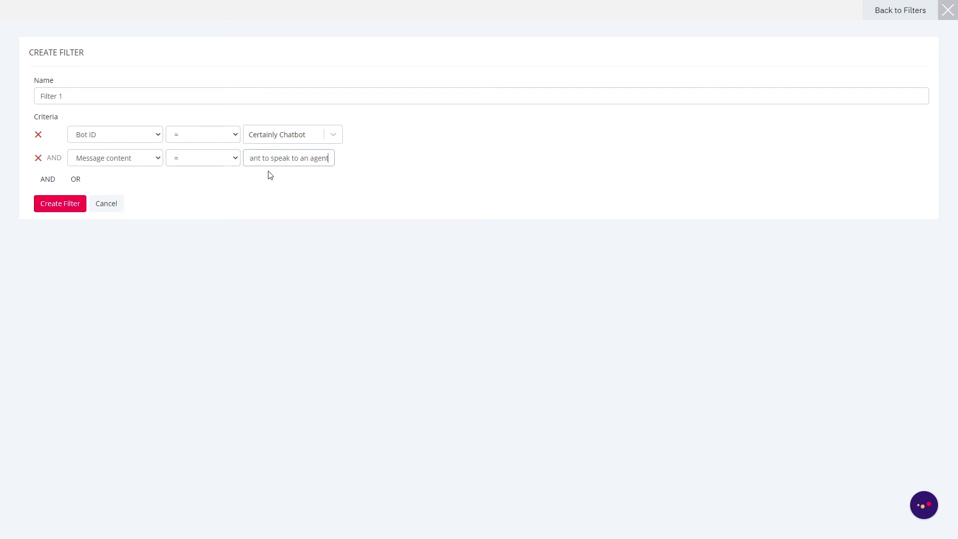
# Create the filter, confirm, and view Filter 1's one matched user
pyautogui.click(60, 204)
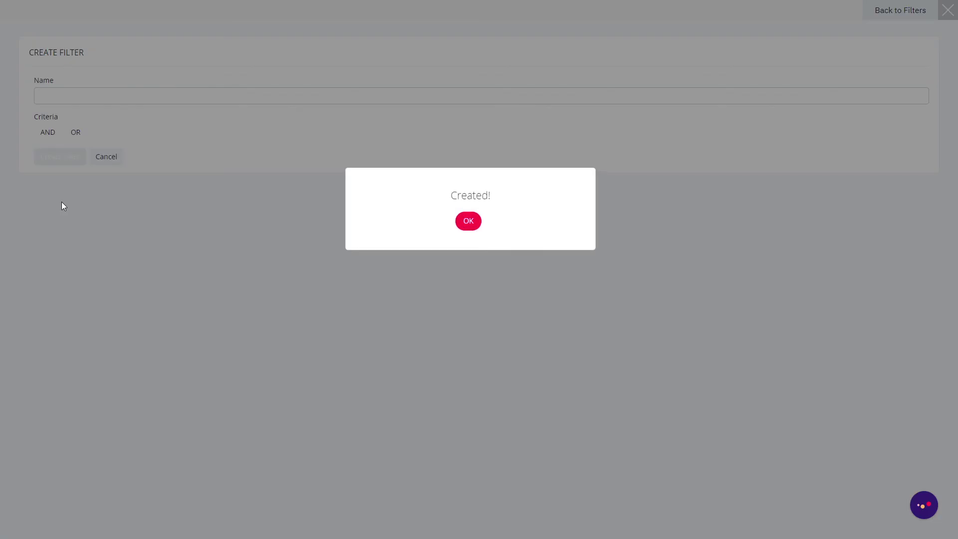
pyautogui.click(469, 221)
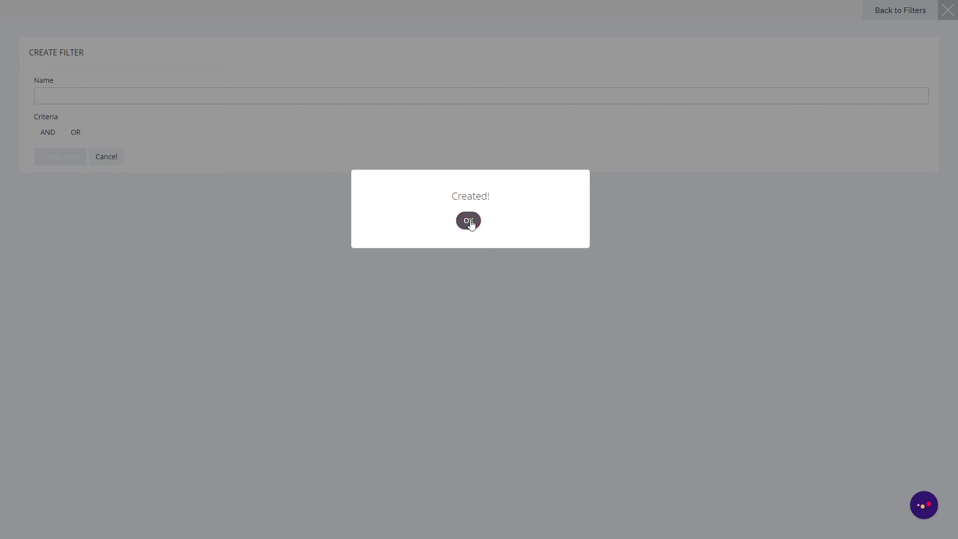
pyautogui.click(470, 222)
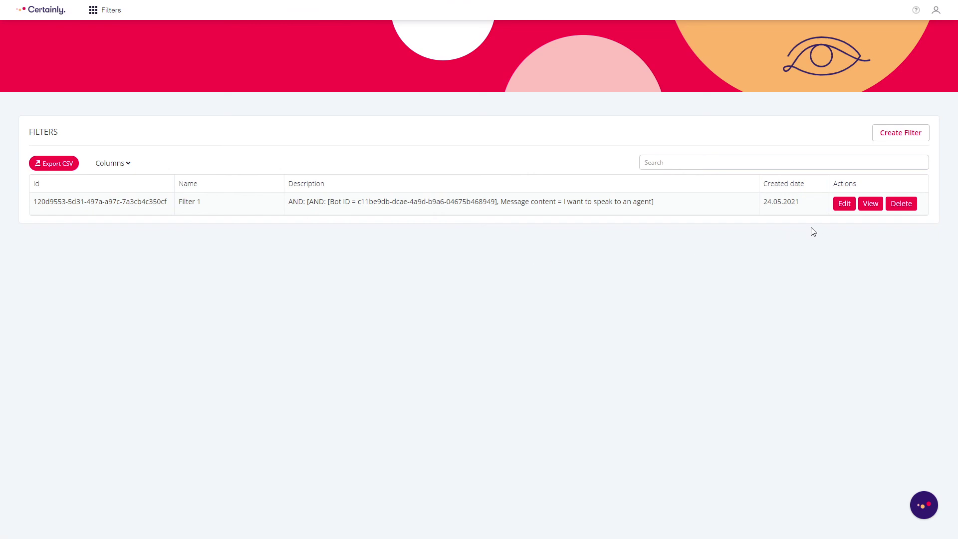
pyautogui.click(870, 203)
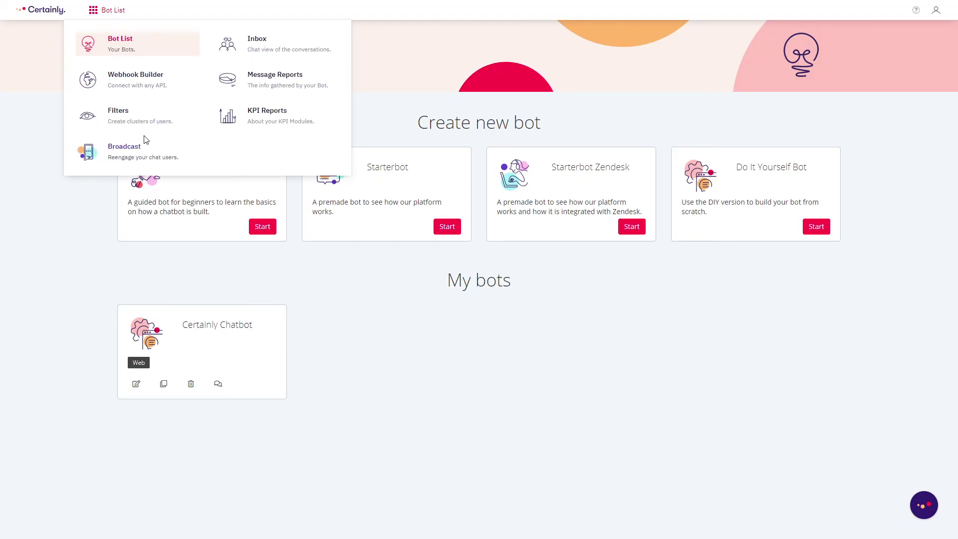
# In Broadcast, set Certainly Chatbot as sender and Filter 1 (1 user) as the audience
pyautogui.click(152, 157)
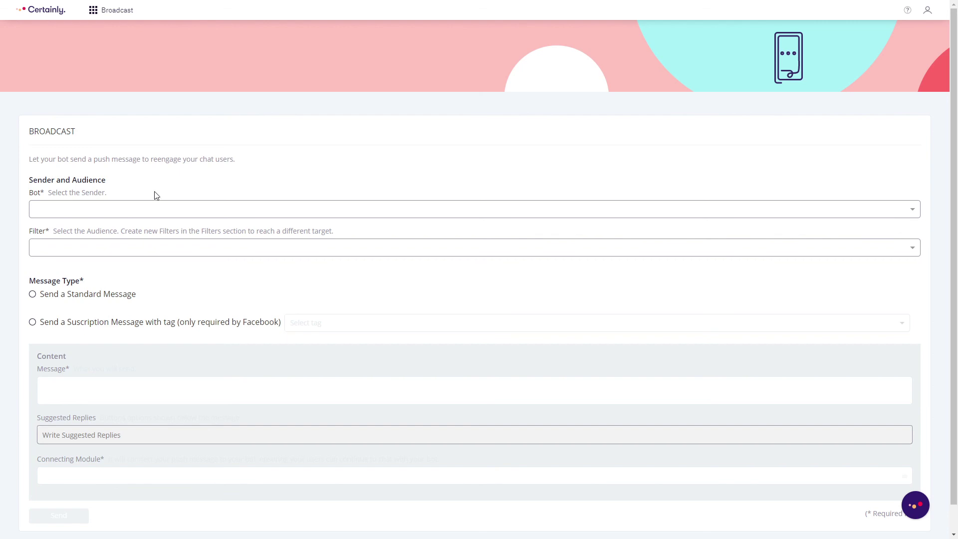
pyautogui.click(150, 205)
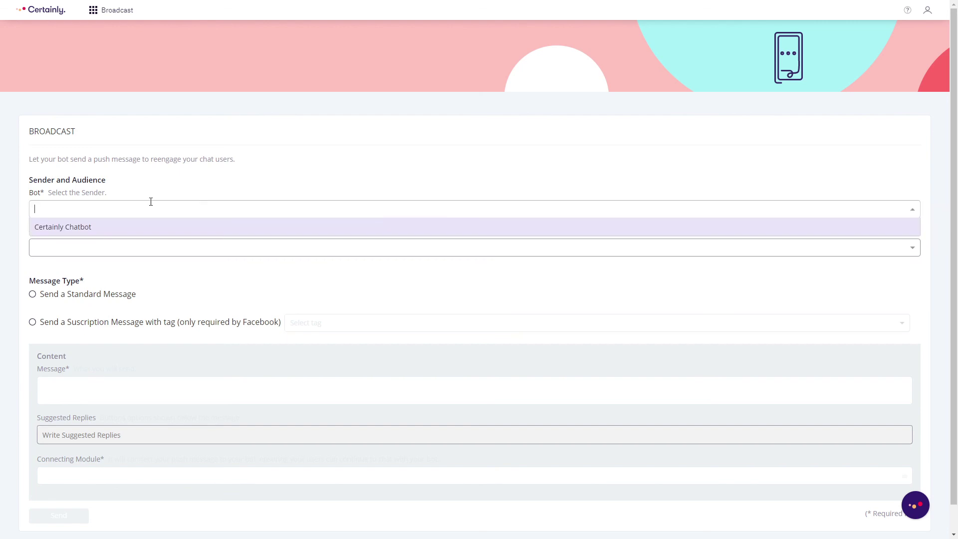
pyautogui.click(143, 226)
pyautogui.click(154, 249)
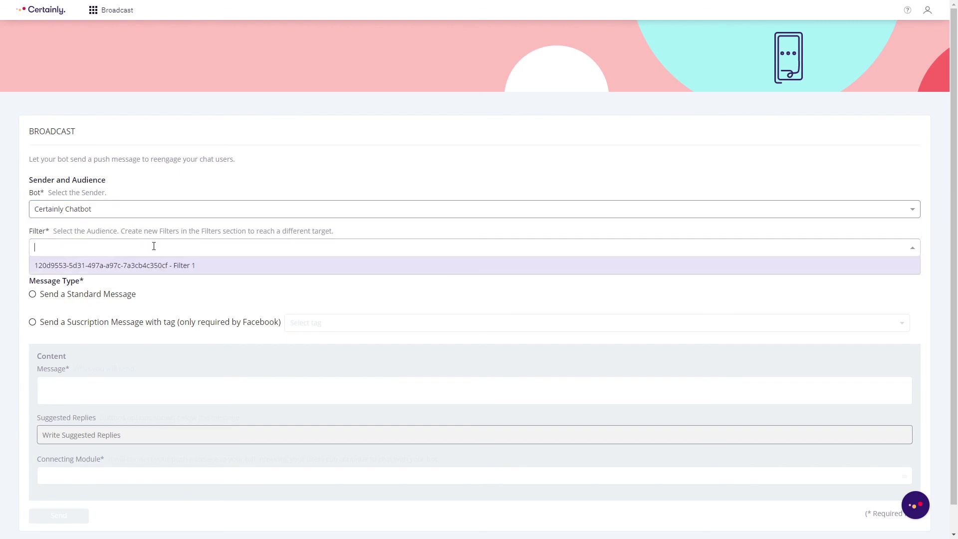
pyautogui.click(152, 267)
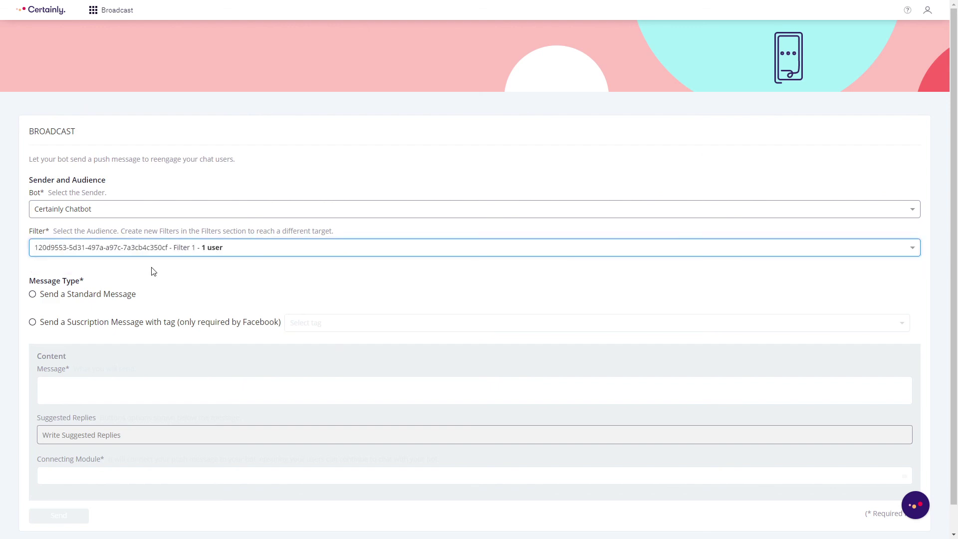